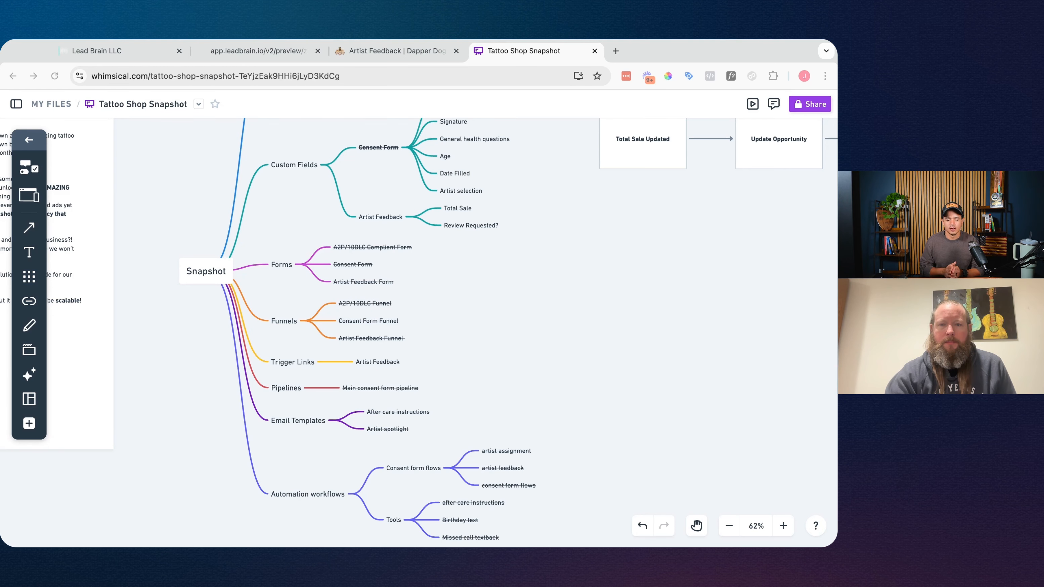
Examine the Tattoo Shop Snapshot mind map, the Total Sale Updated flow, and the preview of the total sale form
left_click_drag(452, 278, 493, 415)
scroll(493, 414, "down", 5)
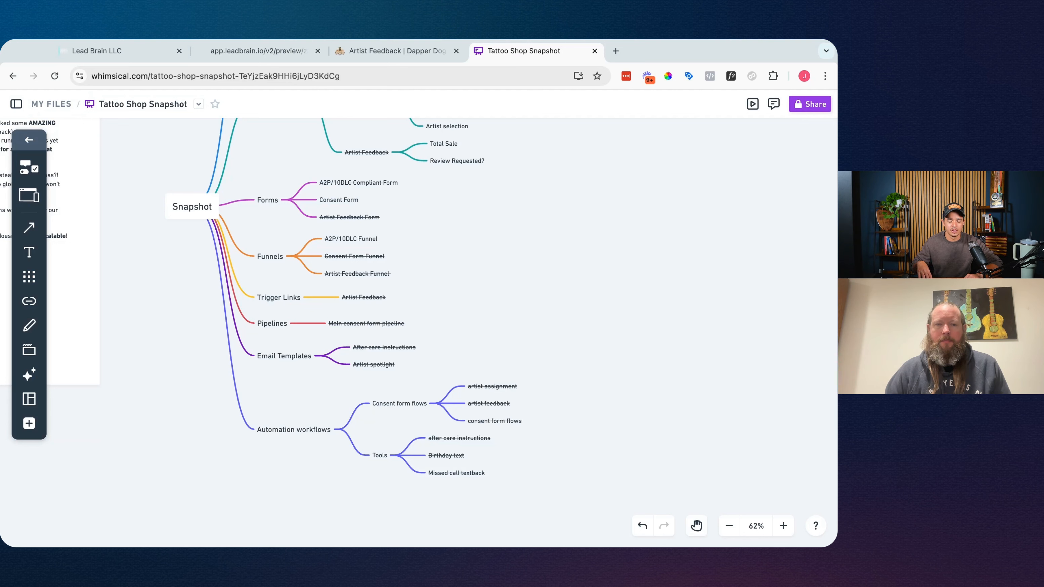
key("space")
left_click_drag(581, 234, 498, 382)
scroll(498, 382, "right", 5)
scroll(498, 382, "down", 2)
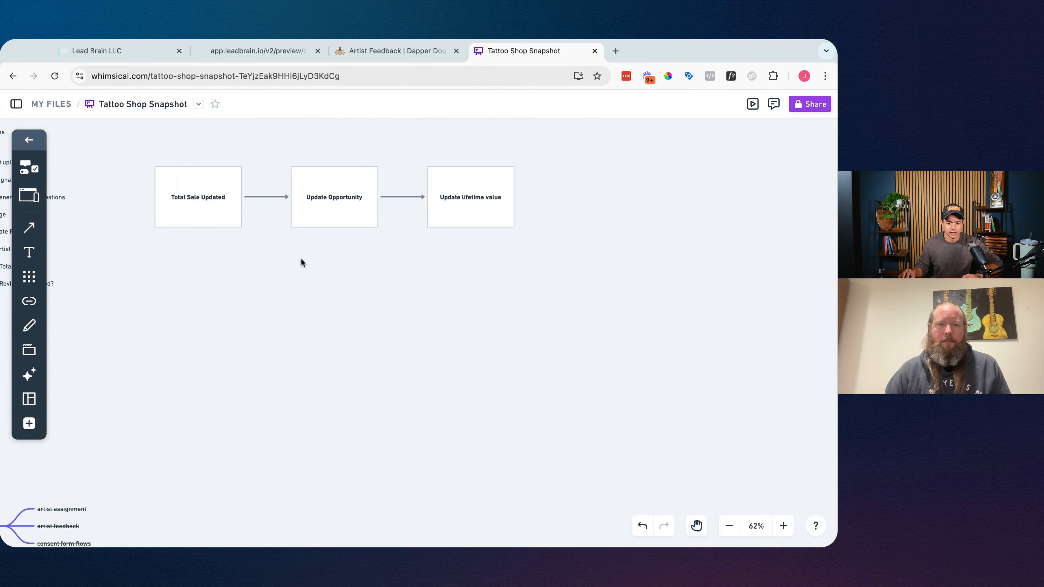
scroll(327, 268, "up", 5)
scroll(275, 280, "up", 3)
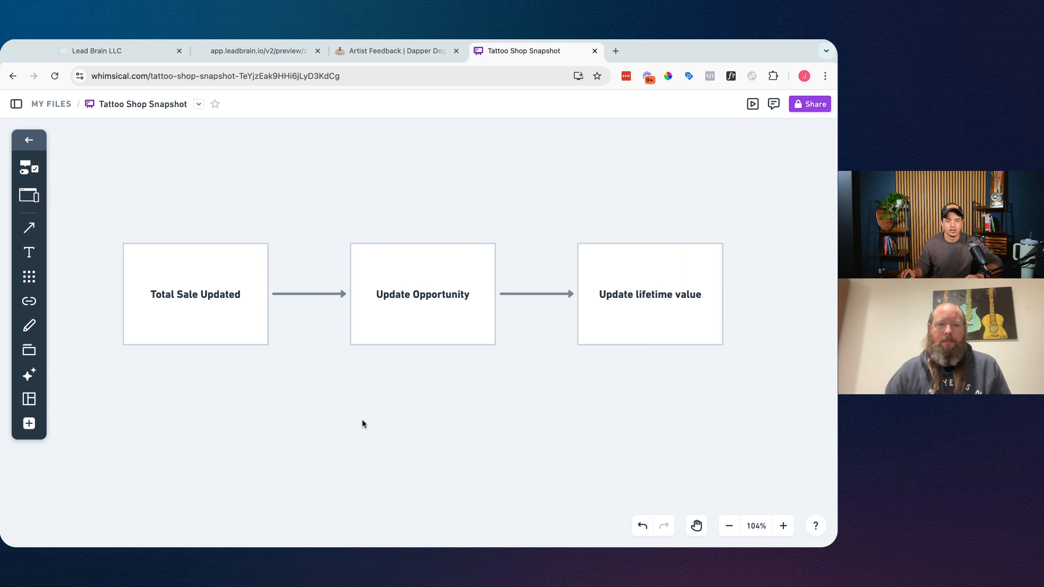
left_click(239, 50)
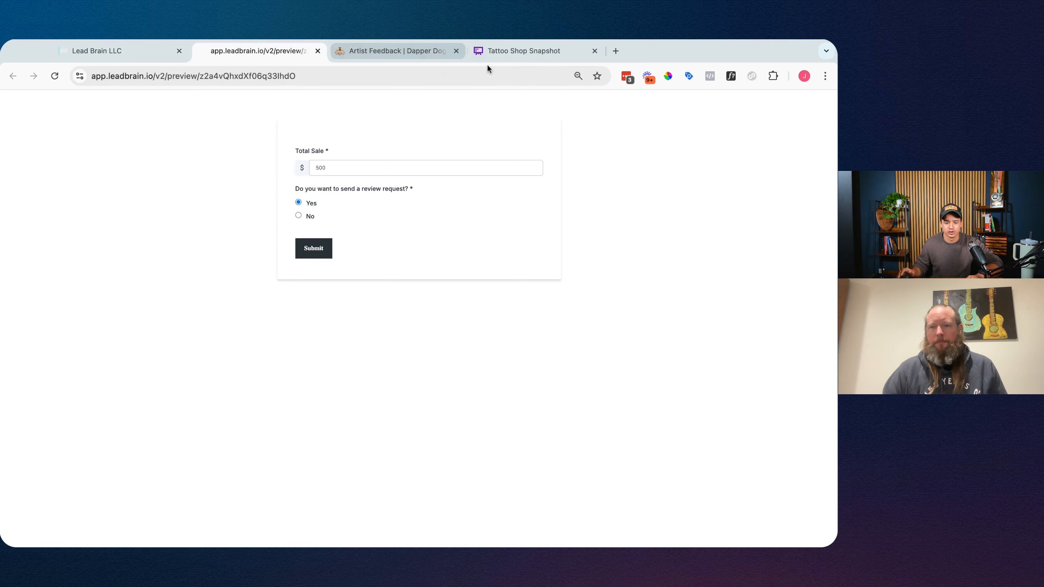
left_click(514, 53)
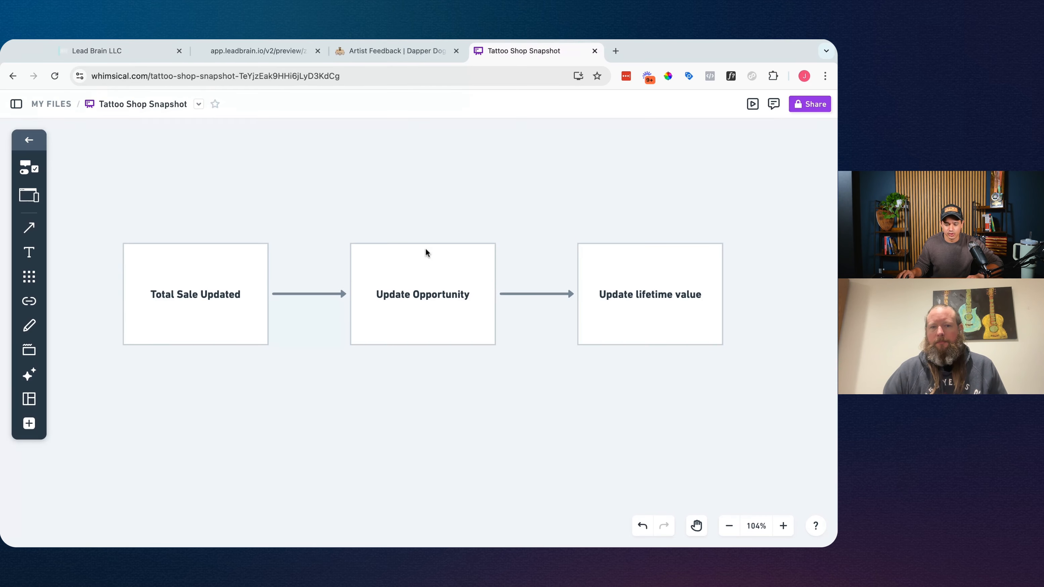
Switch to the Lead Brain account and search its custom fields for "life"
left_click(139, 60)
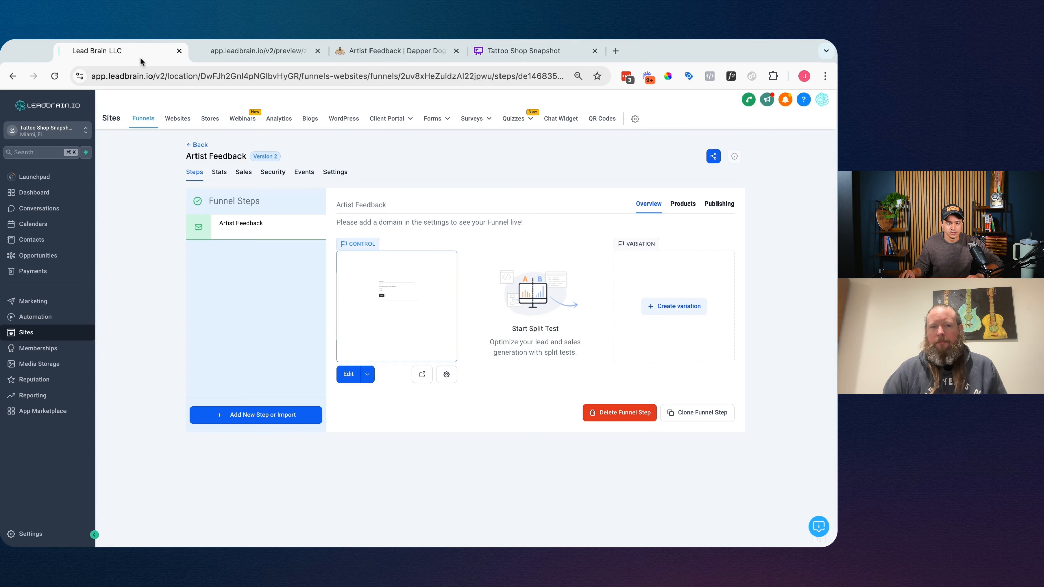
left_click(33, 537)
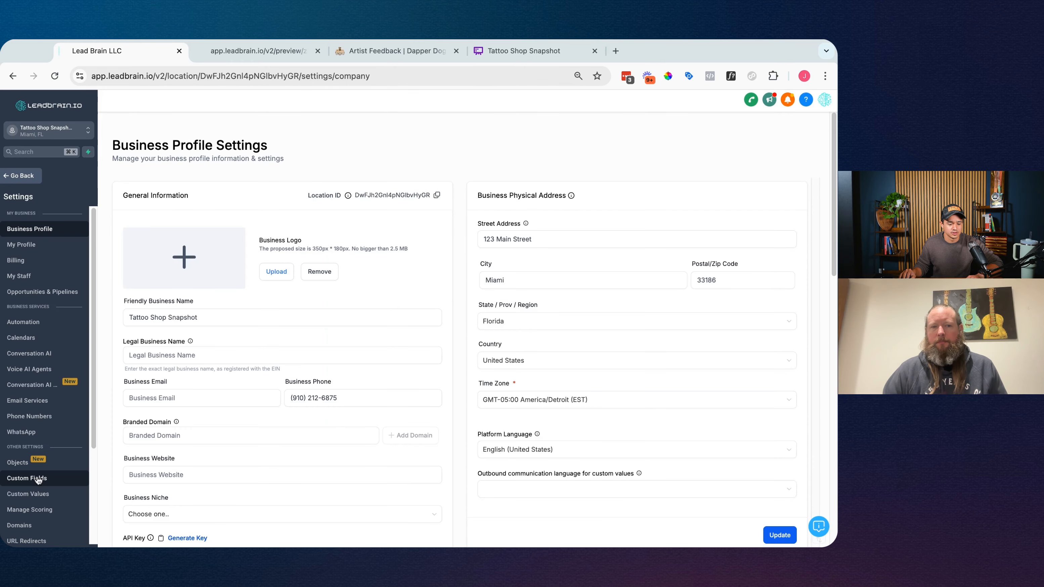
left_click(38, 478)
left_click(176, 172)
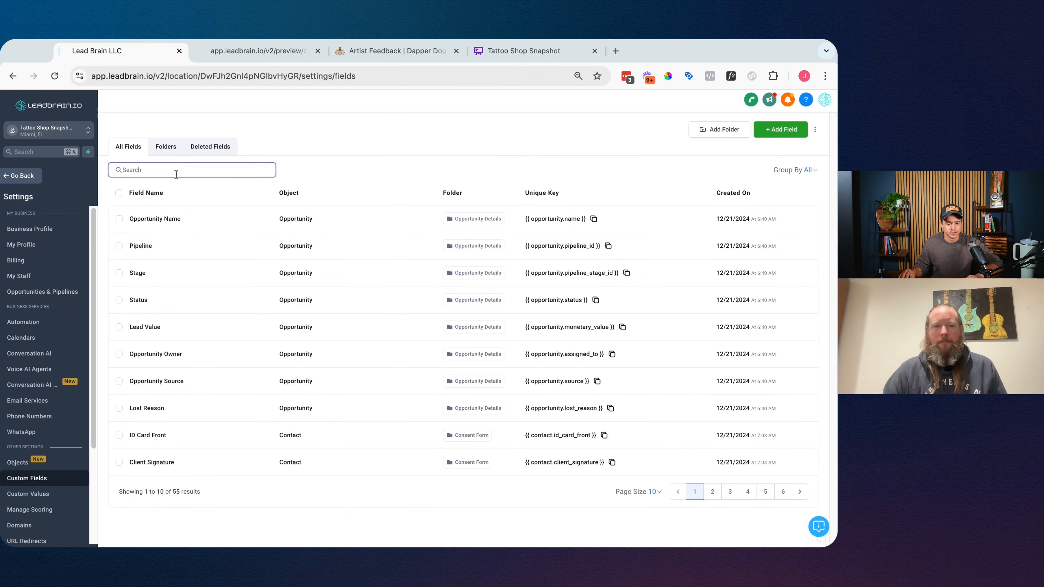
type("life")
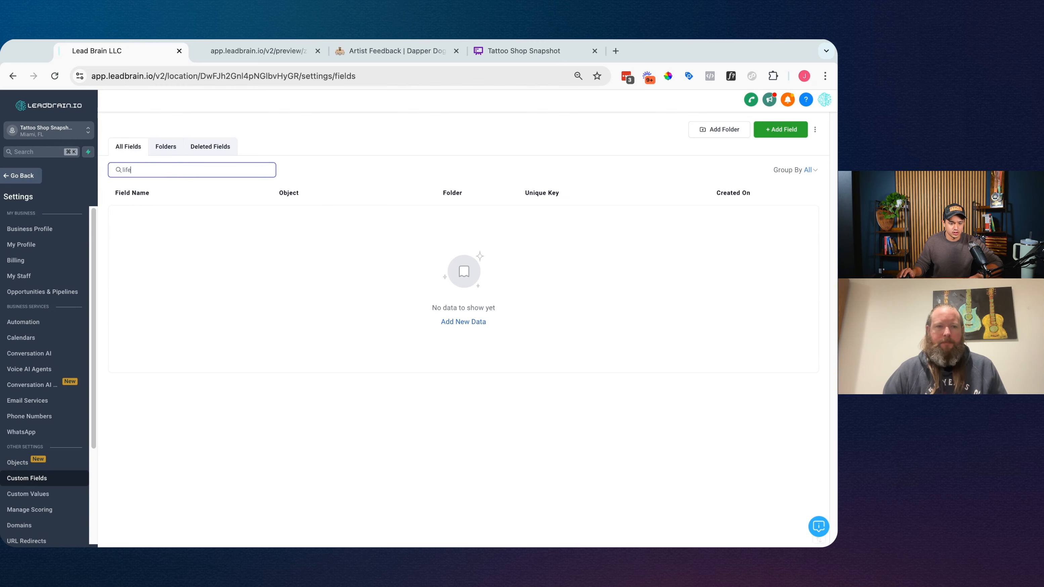
Start a new Monetary custom field inside the Artist Feedback folder
left_click(173, 150)
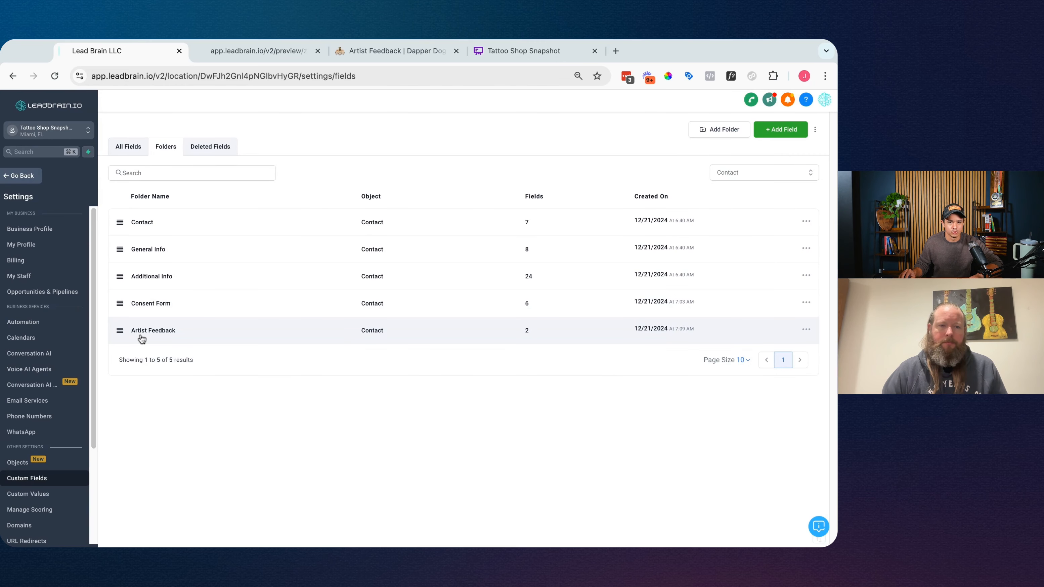
left_click(142, 337)
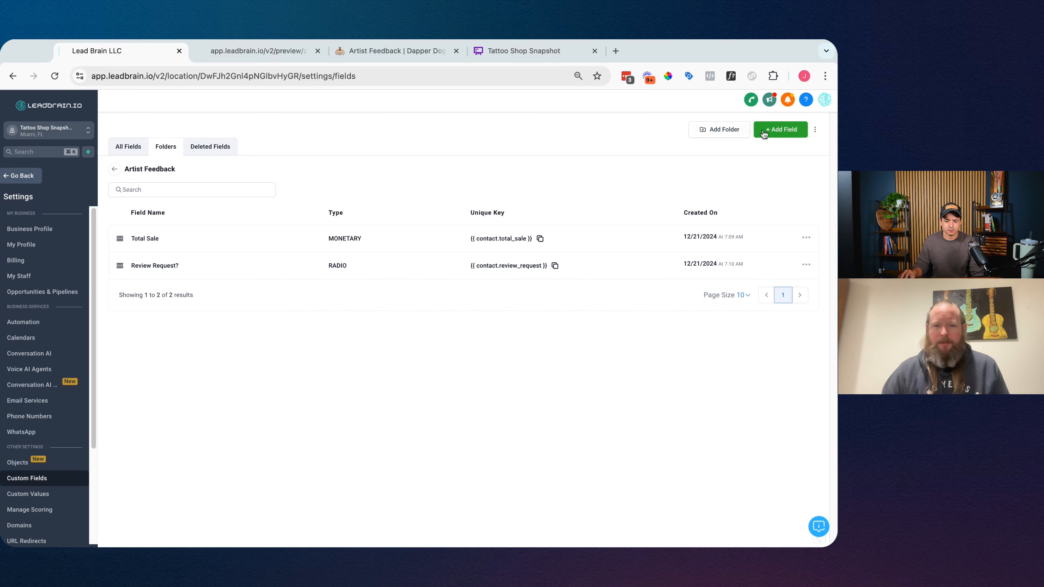
left_click(778, 130)
left_click(346, 293)
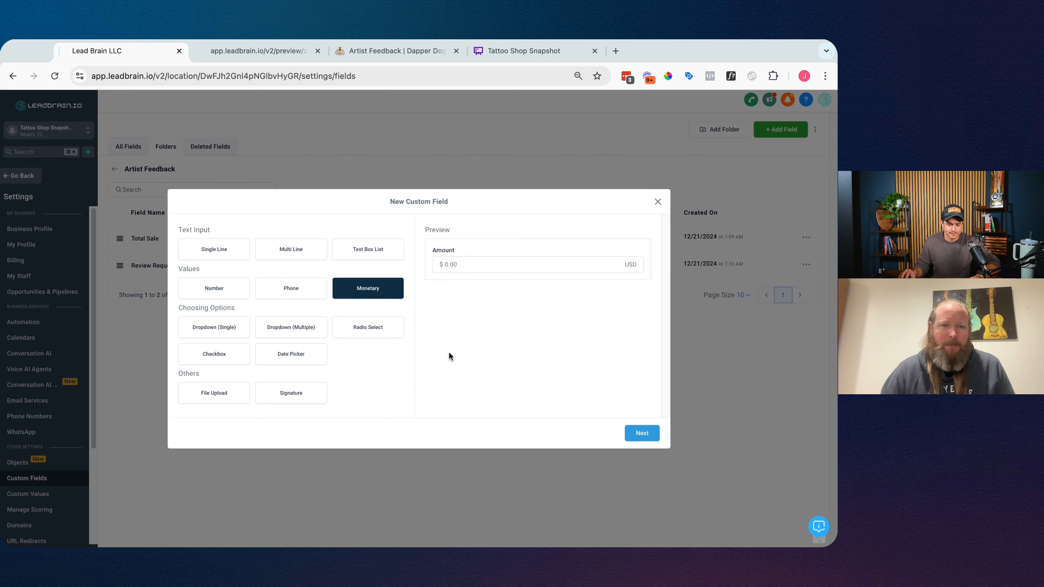
left_click(640, 433)
left_click(330, 299)
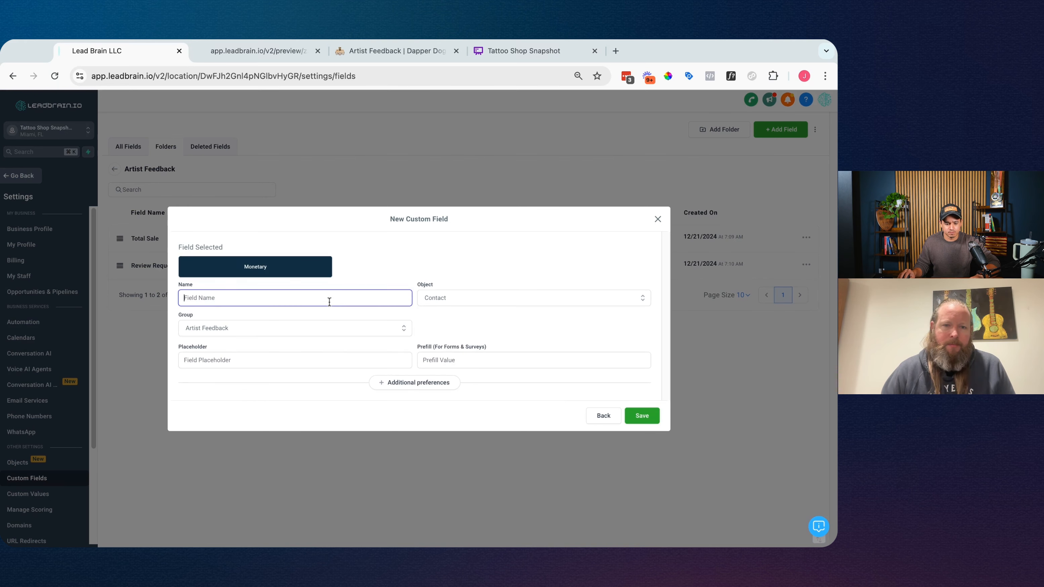
left_click(596, 416)
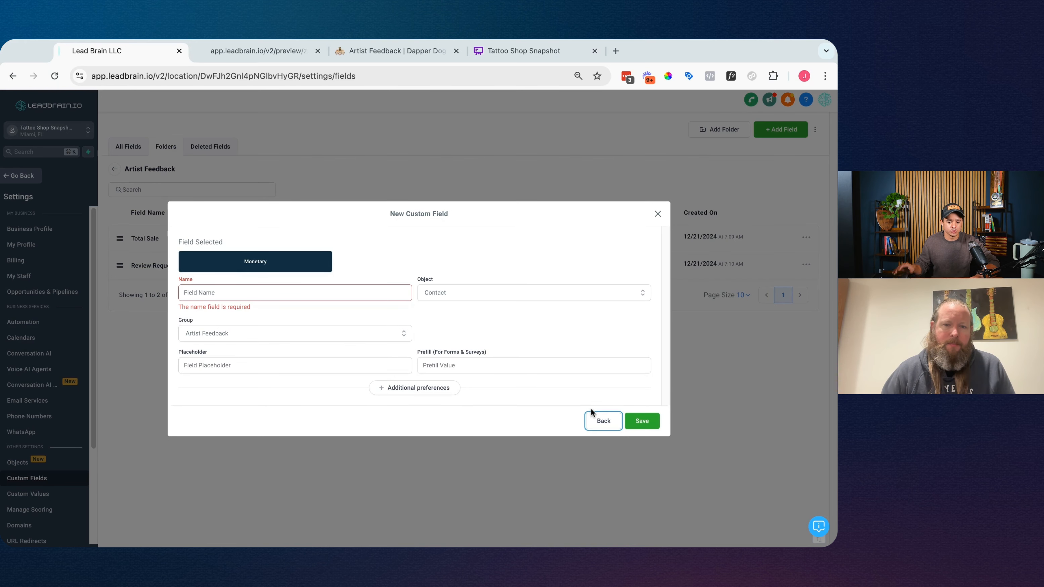
left_click(598, 422)
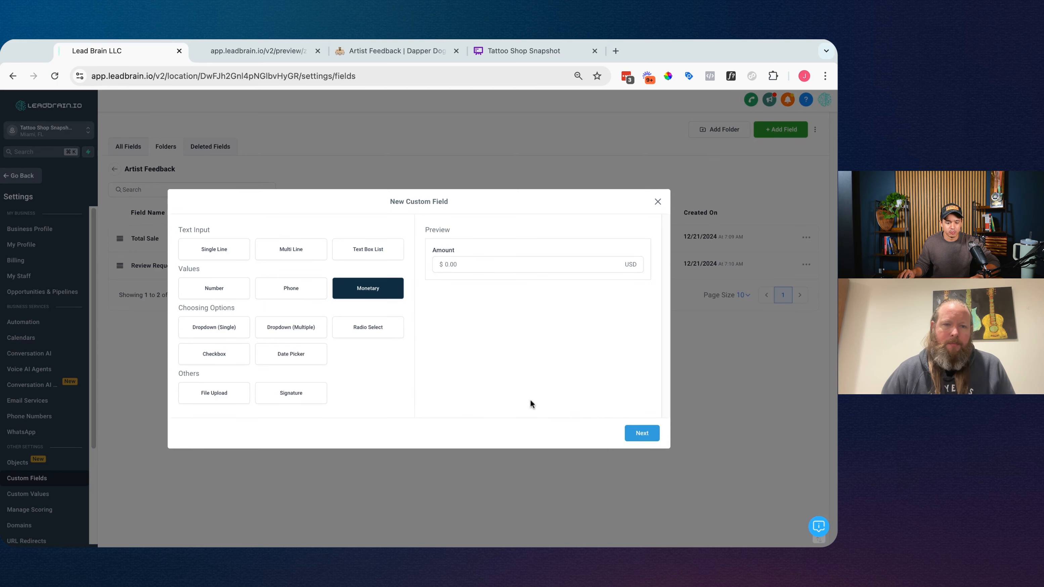
left_click(644, 435)
Name the new monetary field "Lifetime Value" and save it
left_click(304, 299)
type("Lifetime Va")
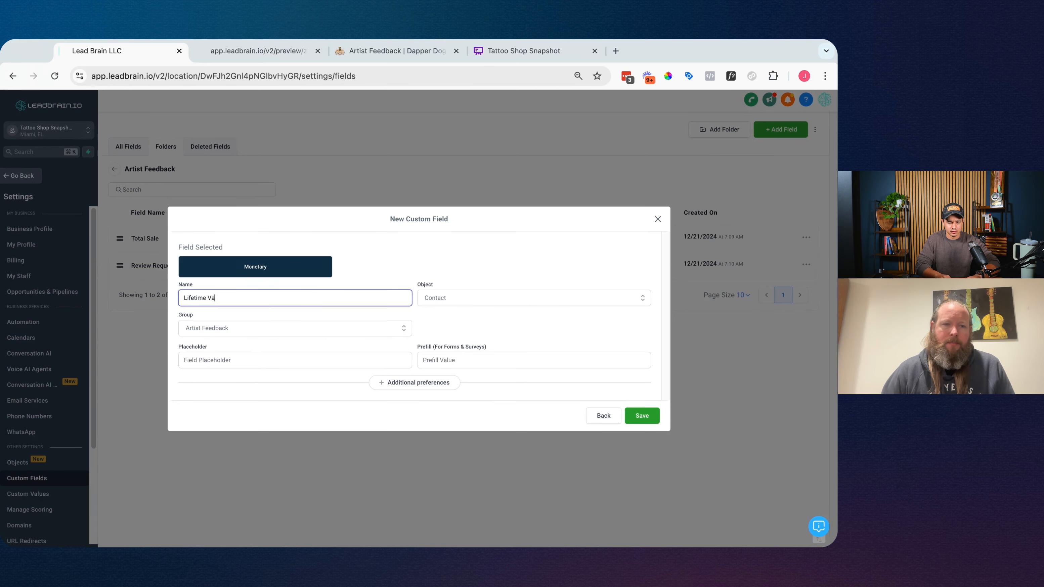
left_click(642, 416)
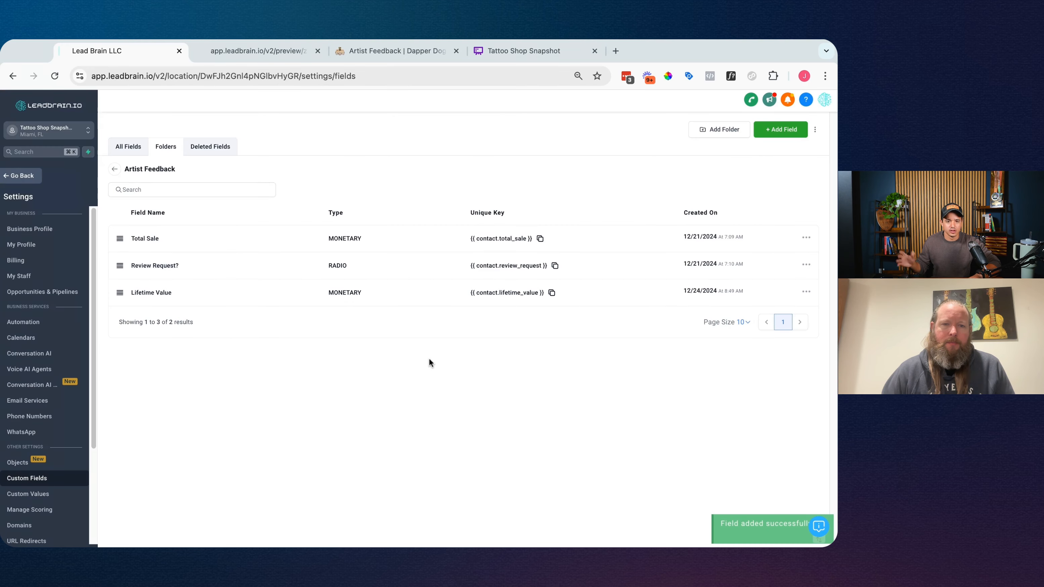
Create a new automation workflow in the Tools folder and name it "Tool: Lifetime Value Tracker"
left_click(11, 181)
left_click(43, 323)
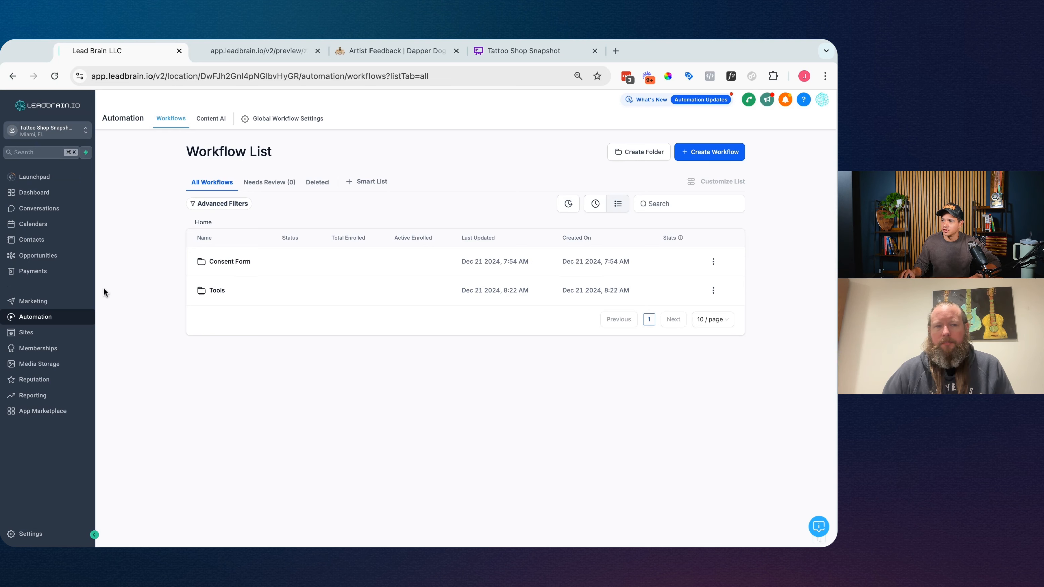
left_click(214, 291)
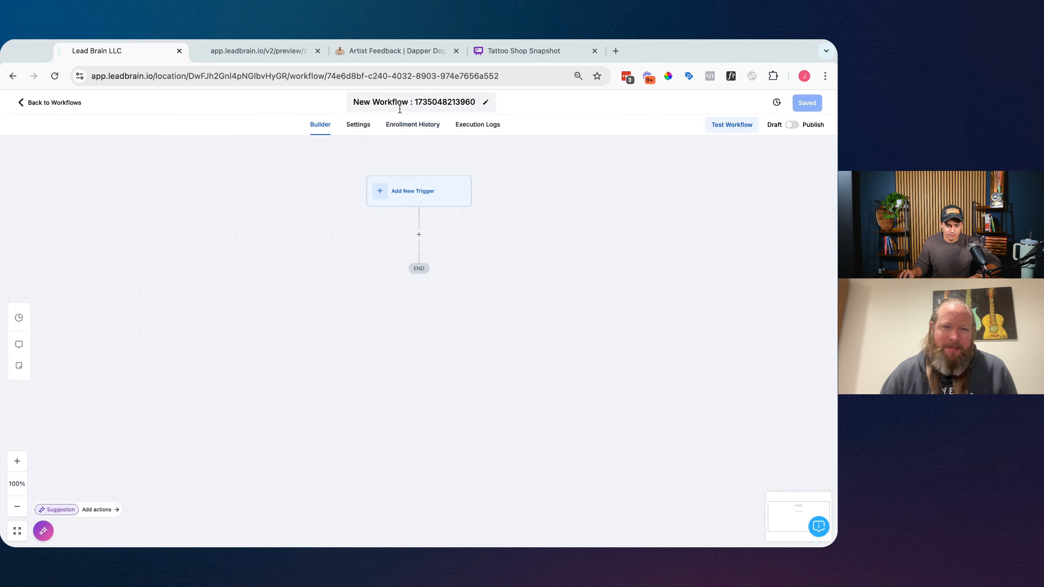
triple_click(404, 99)
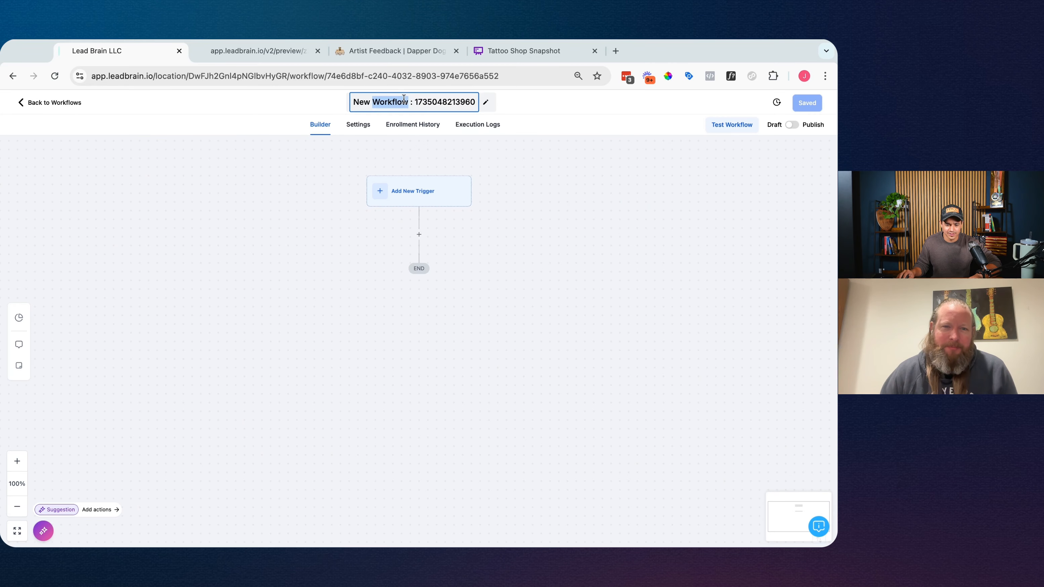
type("Tool: ")
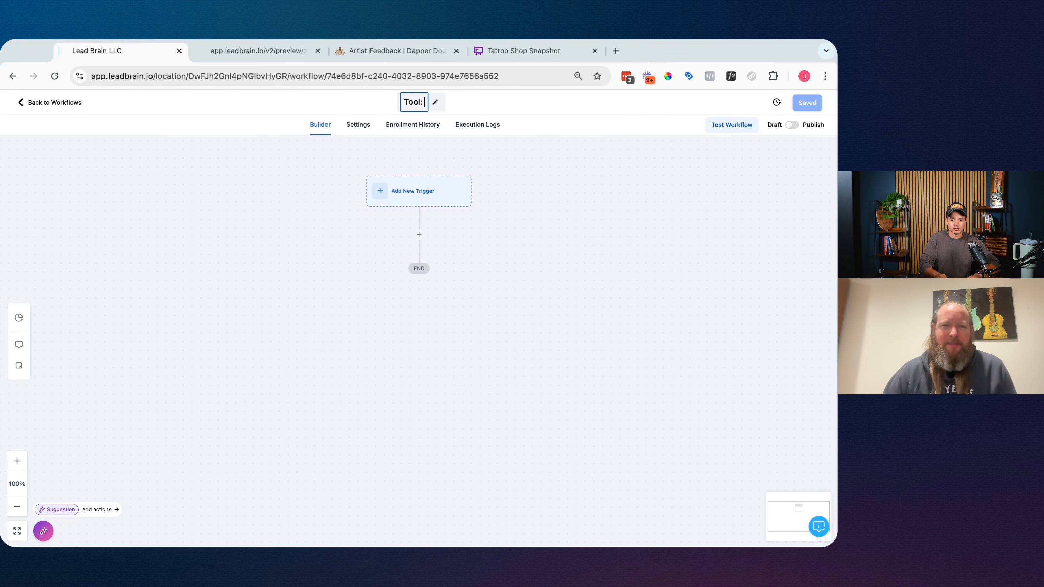
type("Lifetime Valu")
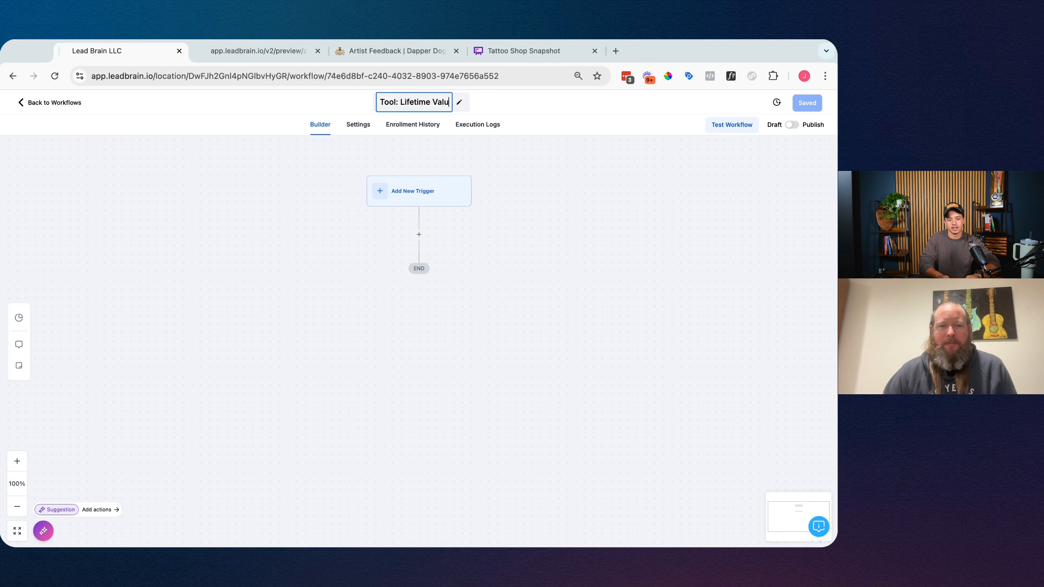
type("e Tracker")
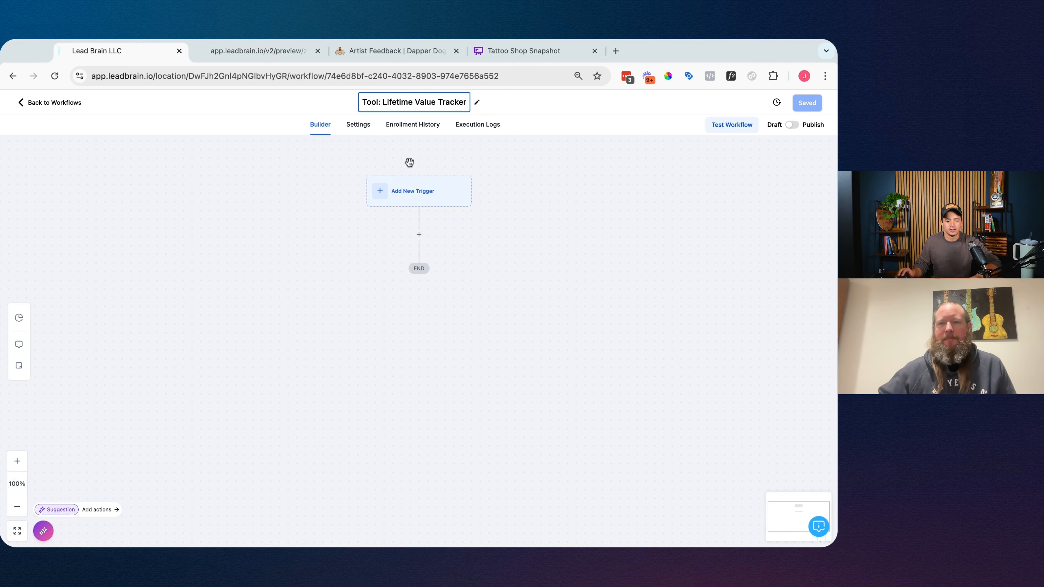
Add a Contact Changed trigger to the workflow and name it "Contact Changed - Total Sale Changed"
left_click(436, 197)
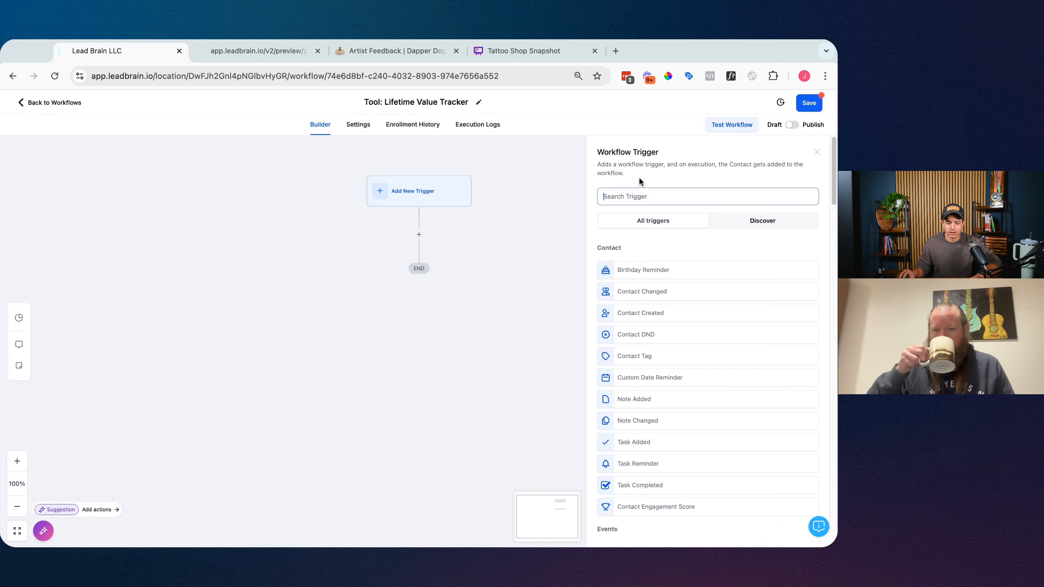
left_click(643, 196)
type("contac")
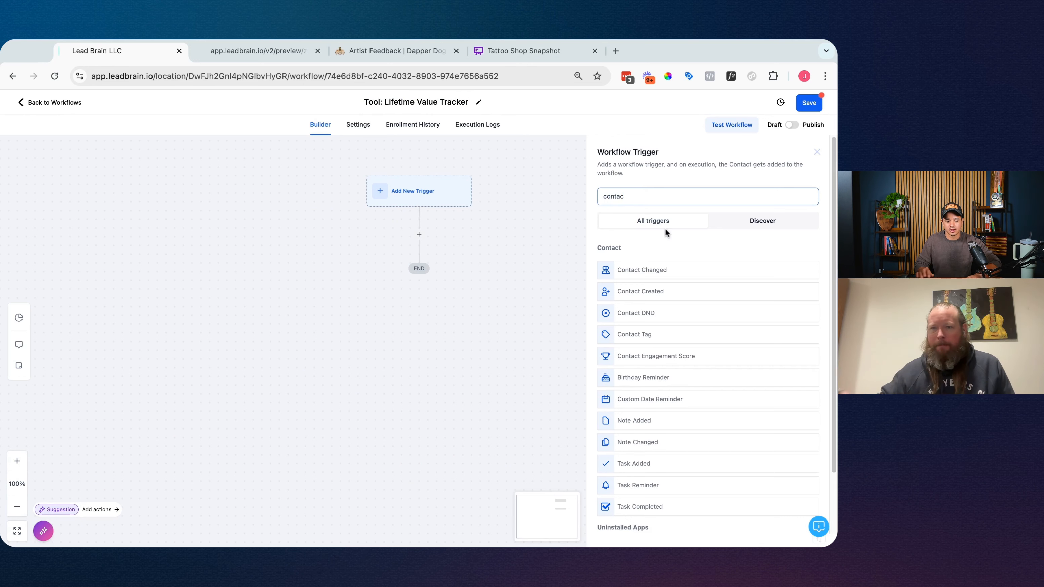
left_click(618, 270)
left_click(540, 251)
type("- Total Sale Changed")
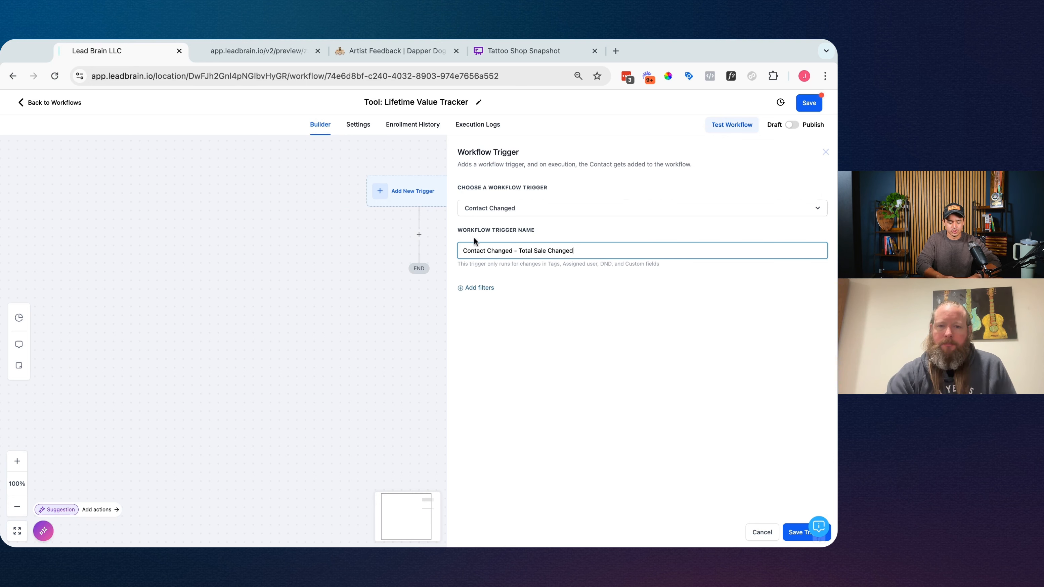
Filter the trigger to contacts whose Total Sale field "Has changed" and save the trigger
left_click(477, 289)
left_click(476, 299)
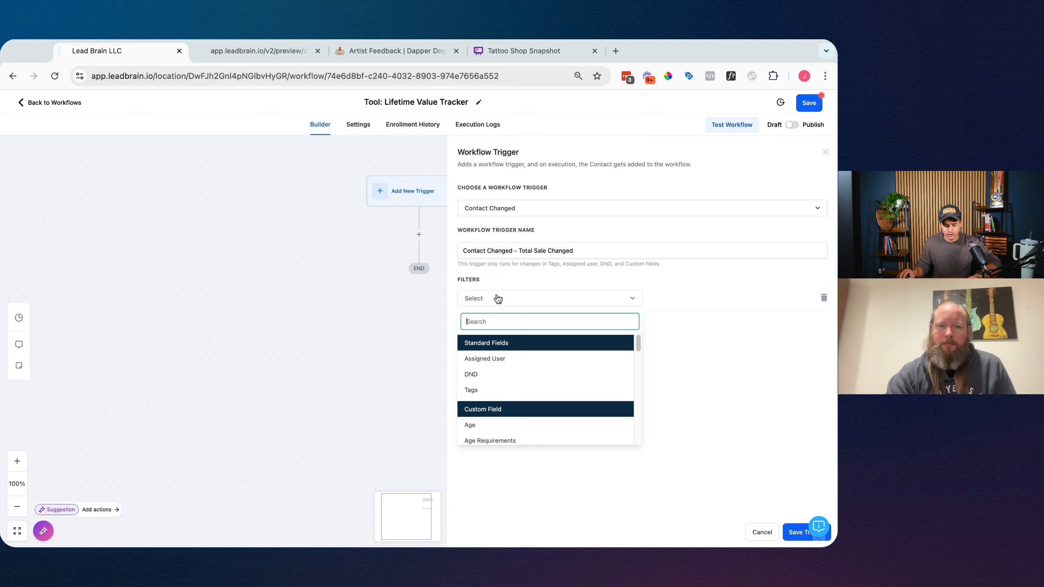
type("tot")
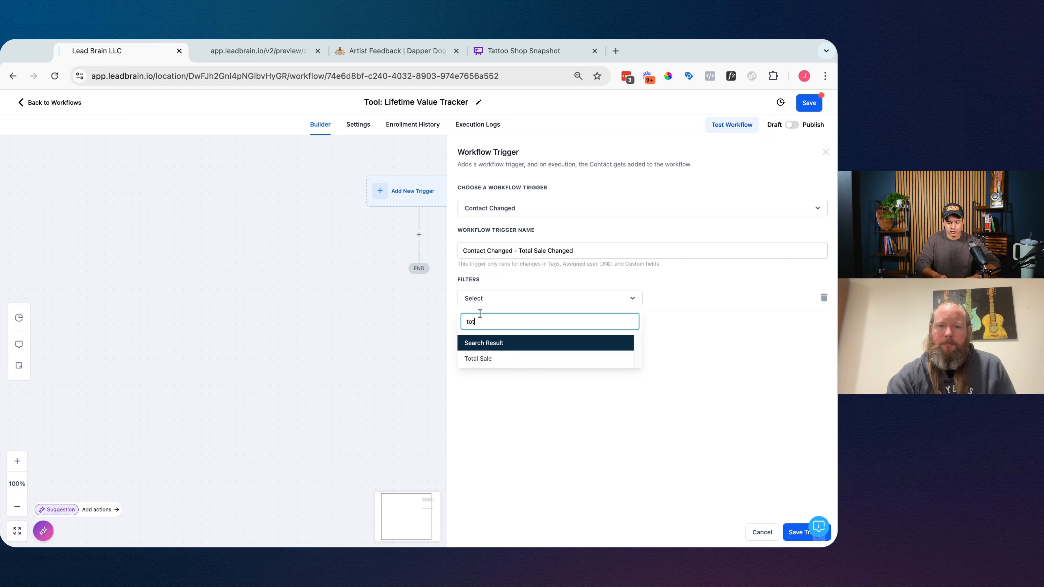
left_click(485, 359)
left_click(690, 304)
left_click(692, 327)
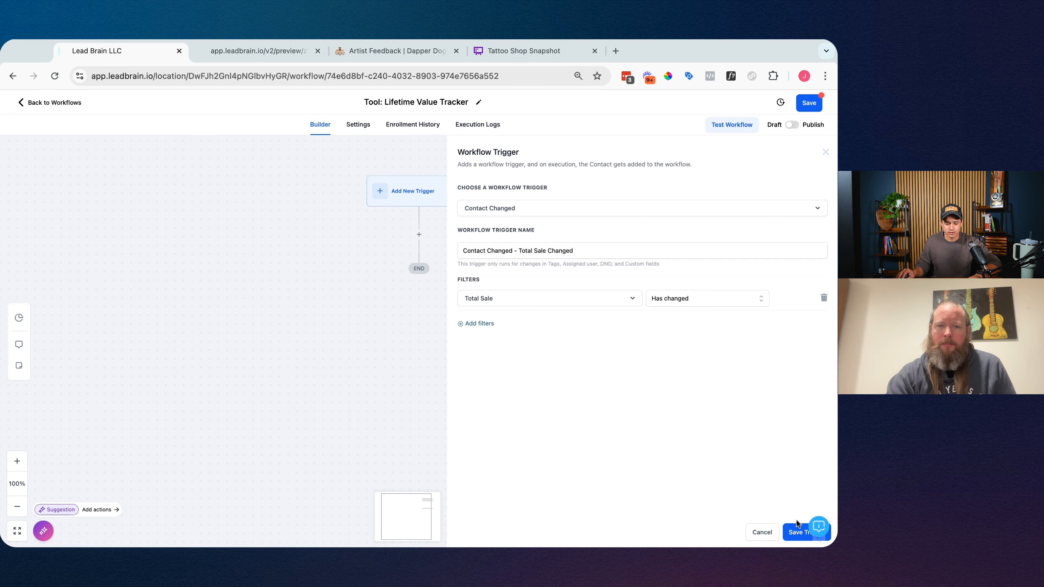
left_click(797, 531)
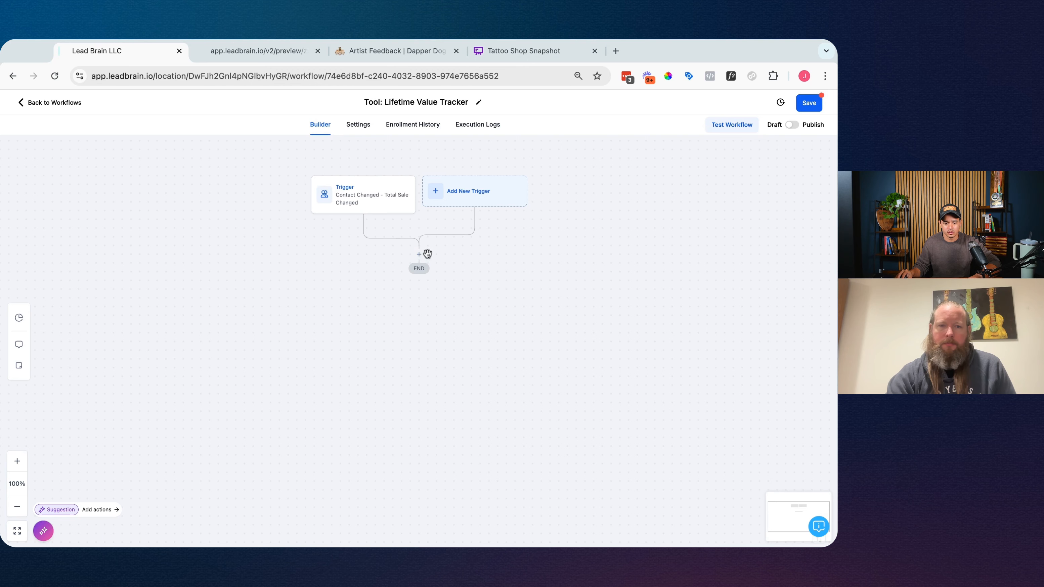
Add a Math Operation action after the trigger and name it "Math Operation - Update lifetime value"
left_click(419, 254)
type("math")
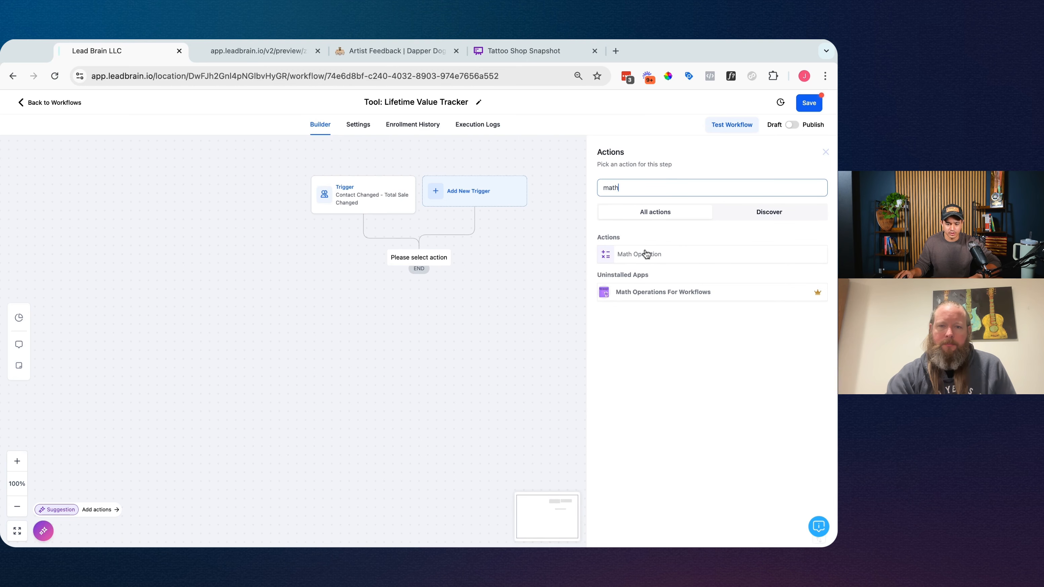
left_click(646, 255)
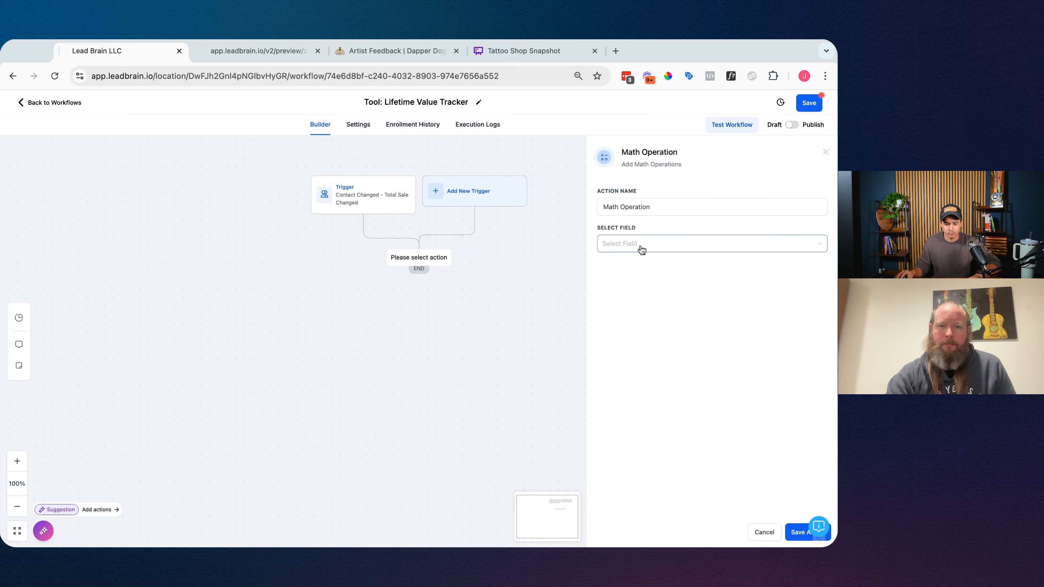
type("- Update")
type("life")
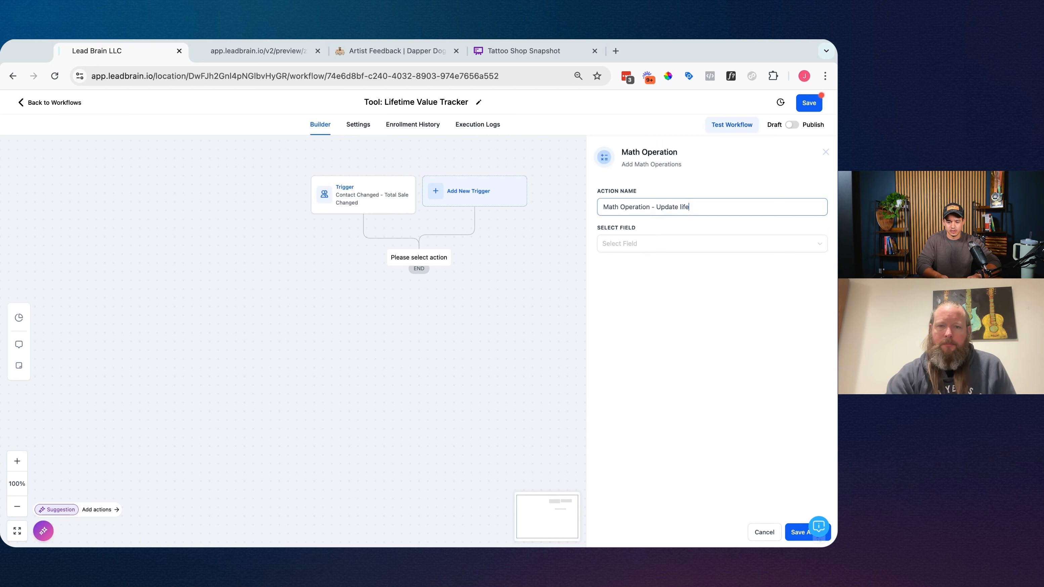
type("time value")
Set the math operation to take the Lifetime Value custom field and add the contact's Total Sale custom field to it
left_click(666, 242)
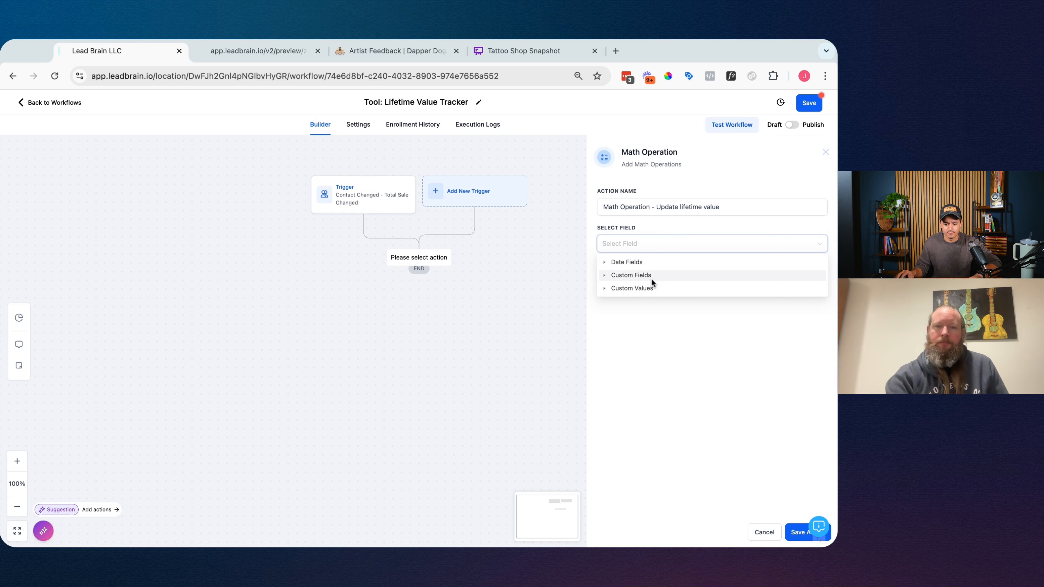
left_click(608, 277)
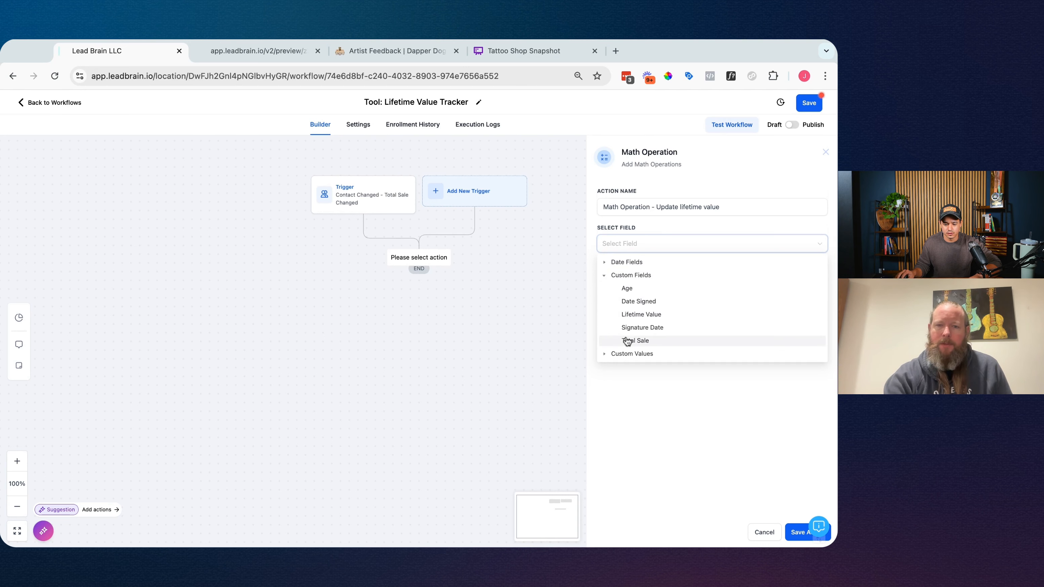
left_click(635, 316)
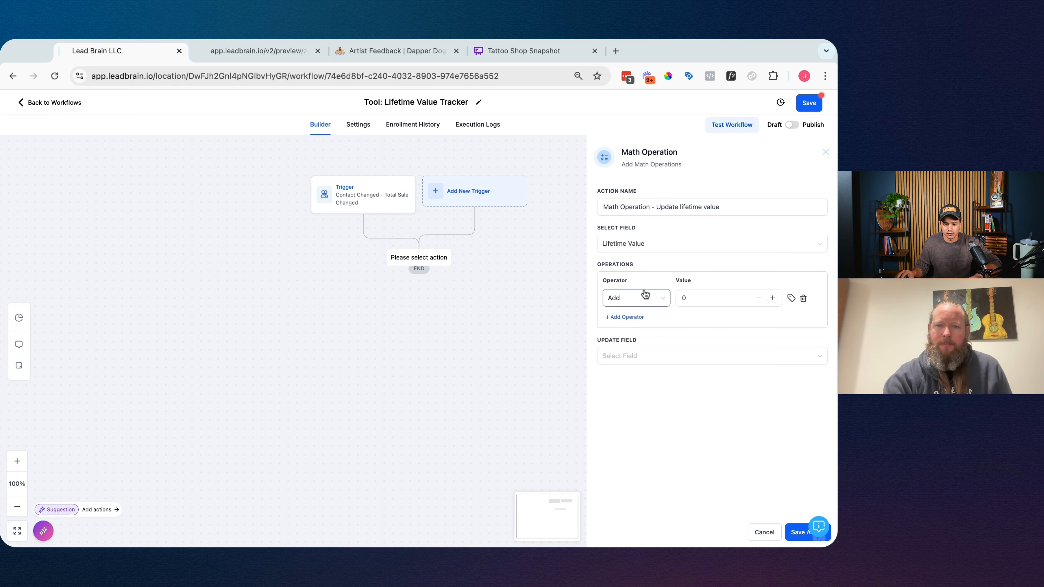
left_click(683, 297)
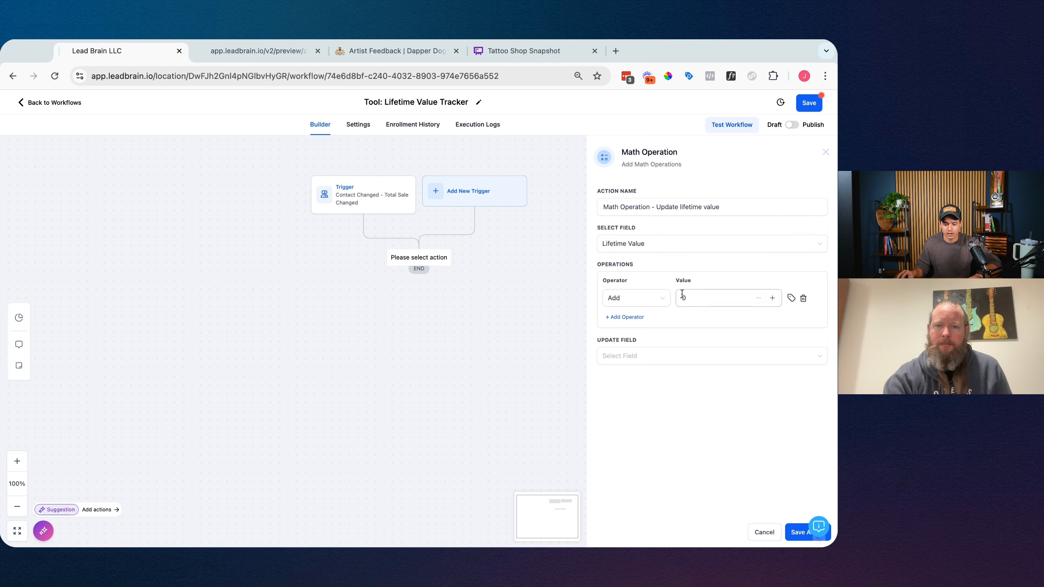
key("BackSpace")
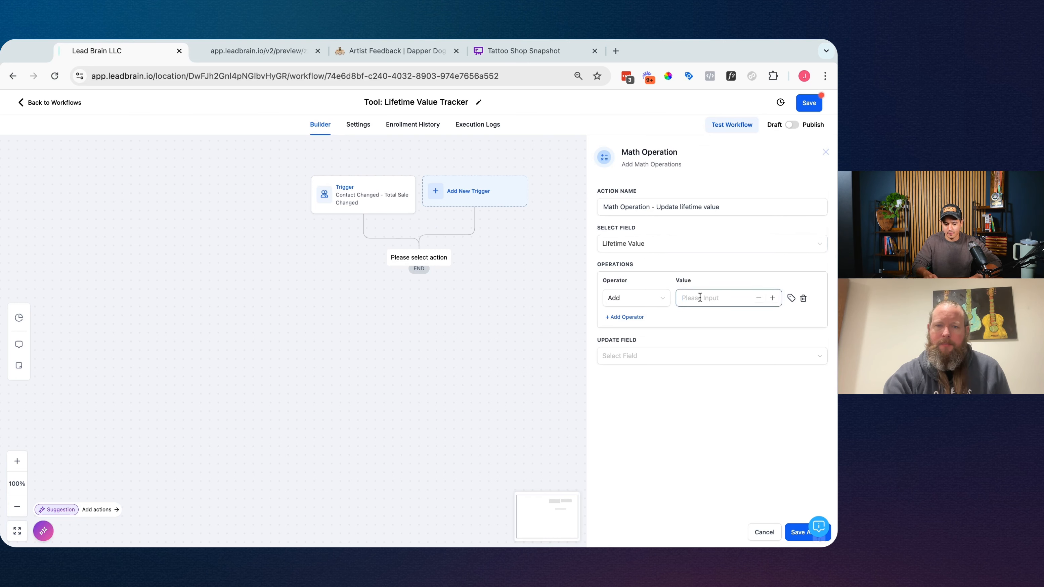
left_click(794, 300)
left_click(731, 266)
left_click(728, 277)
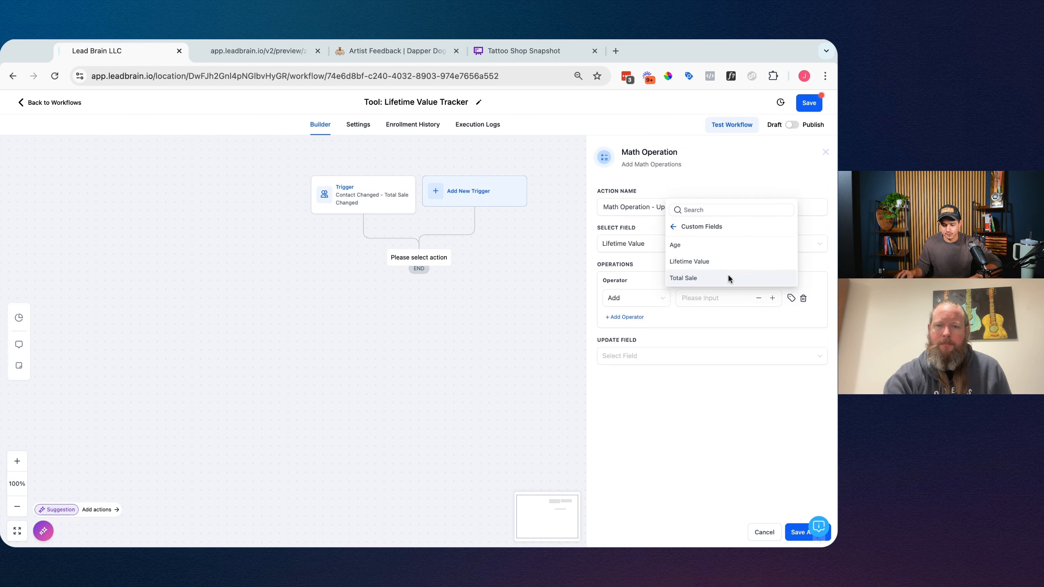
left_click(698, 276)
Choose Lifetime Value as the field the math operation updates and save the action
left_click(647, 362)
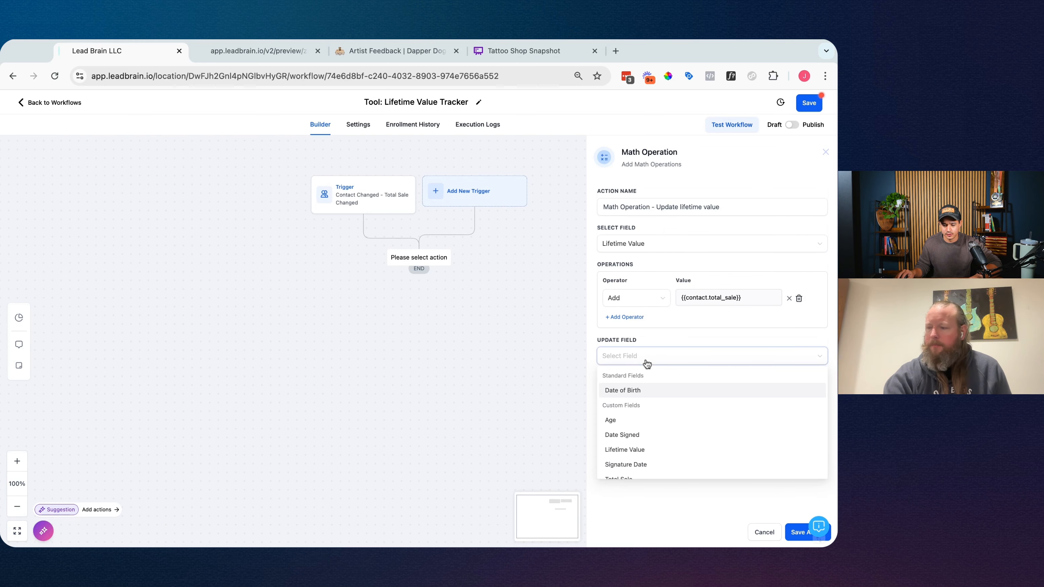
type("life")
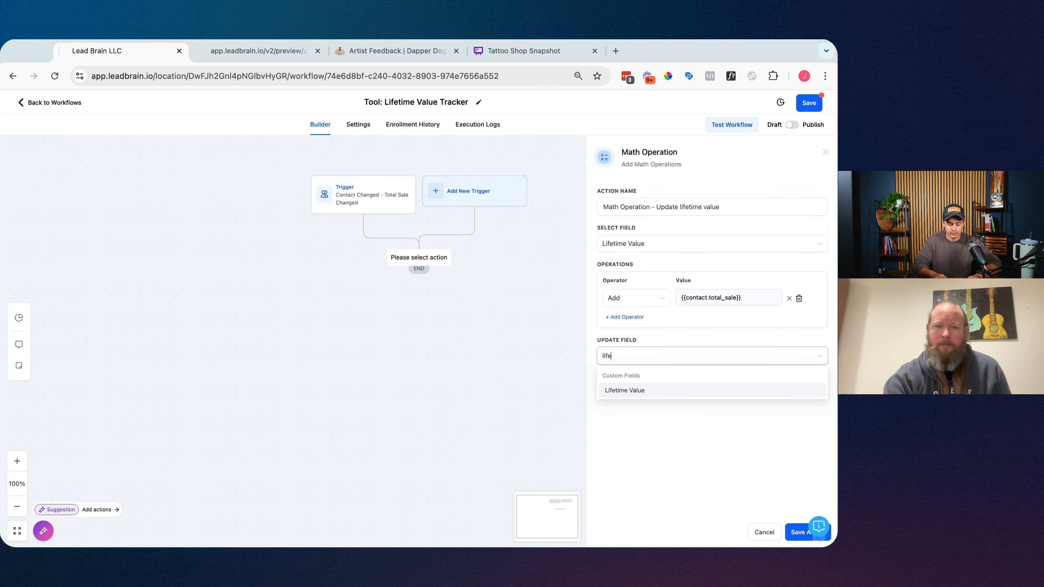
left_click(667, 396)
left_click(673, 443)
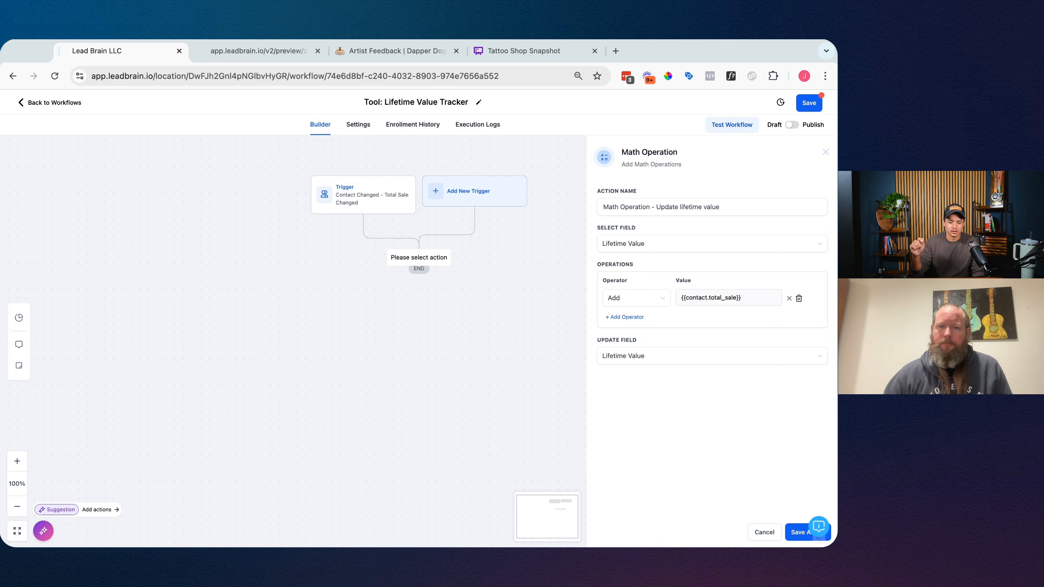
left_click(809, 538)
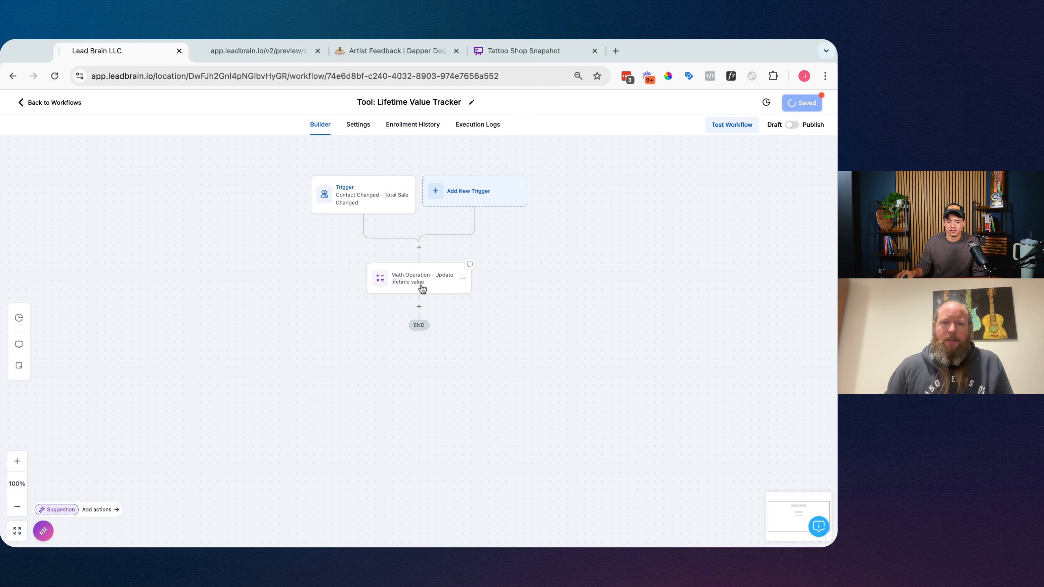
Recheck and resave the math operation, publish and save the workflow, and return to the workflow list
left_click(423, 288)
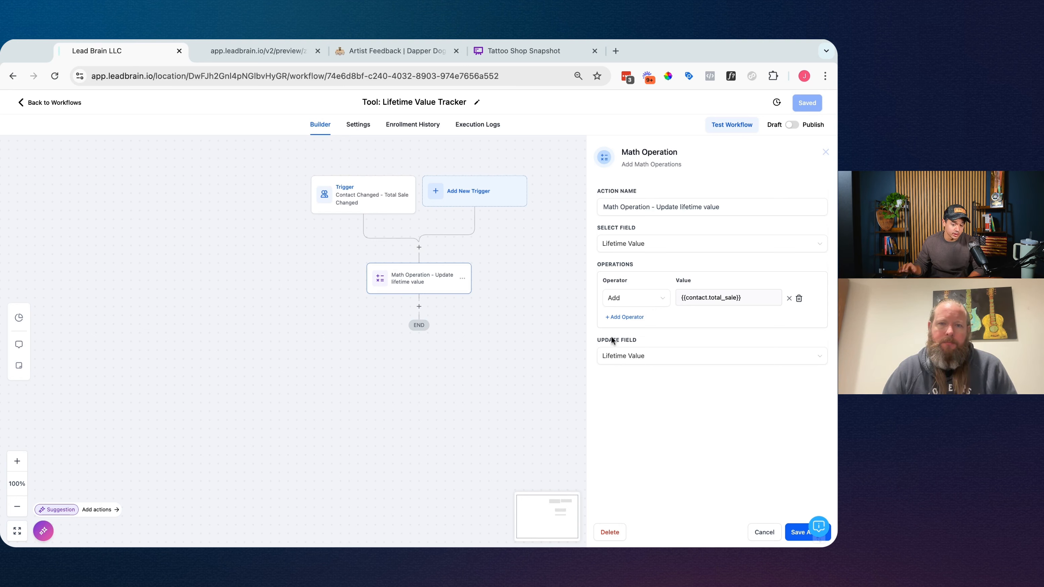
left_click(798, 533)
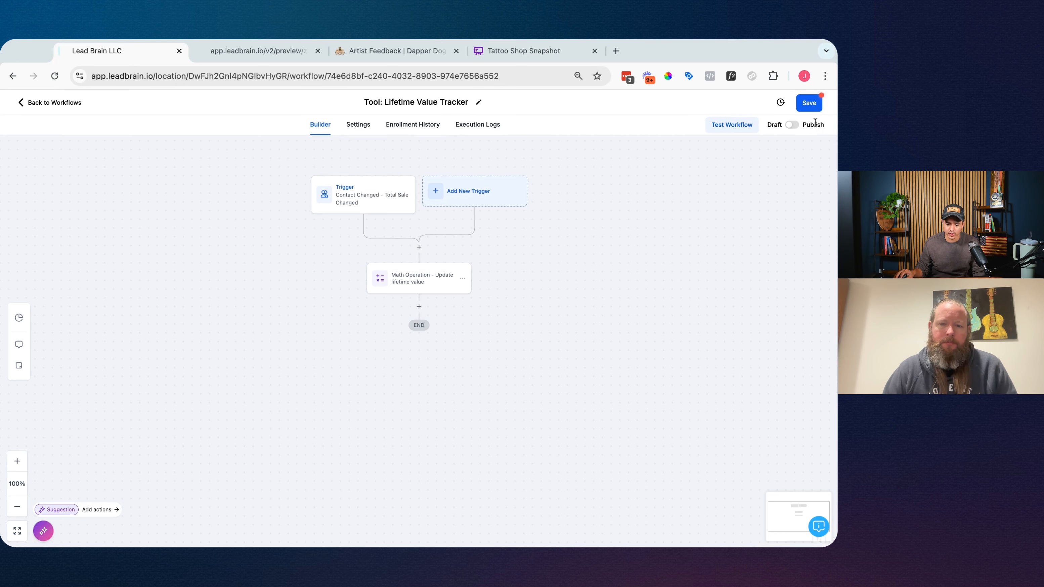
left_click(793, 125)
left_click(809, 103)
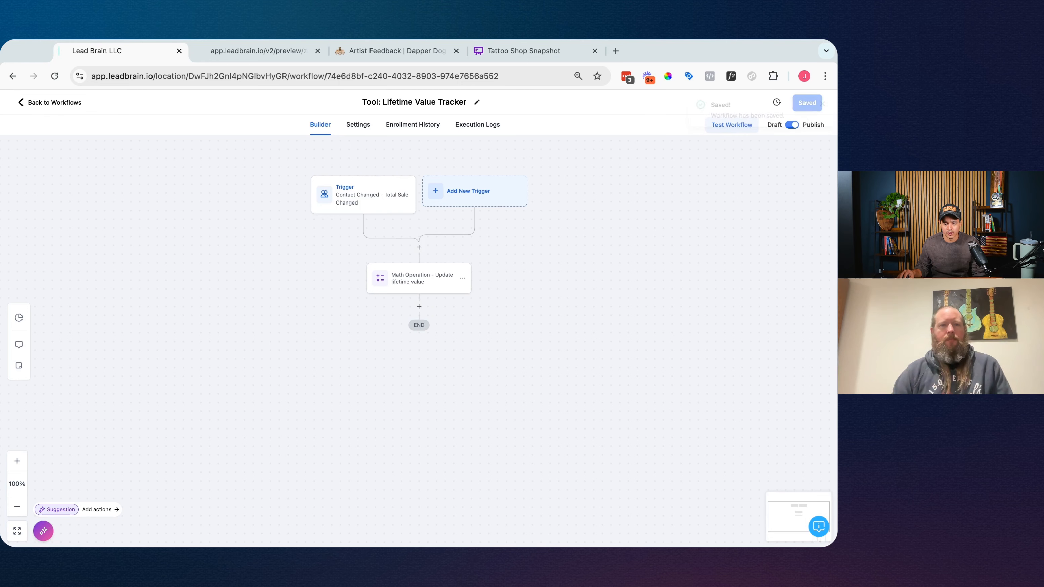
left_click(50, 102)
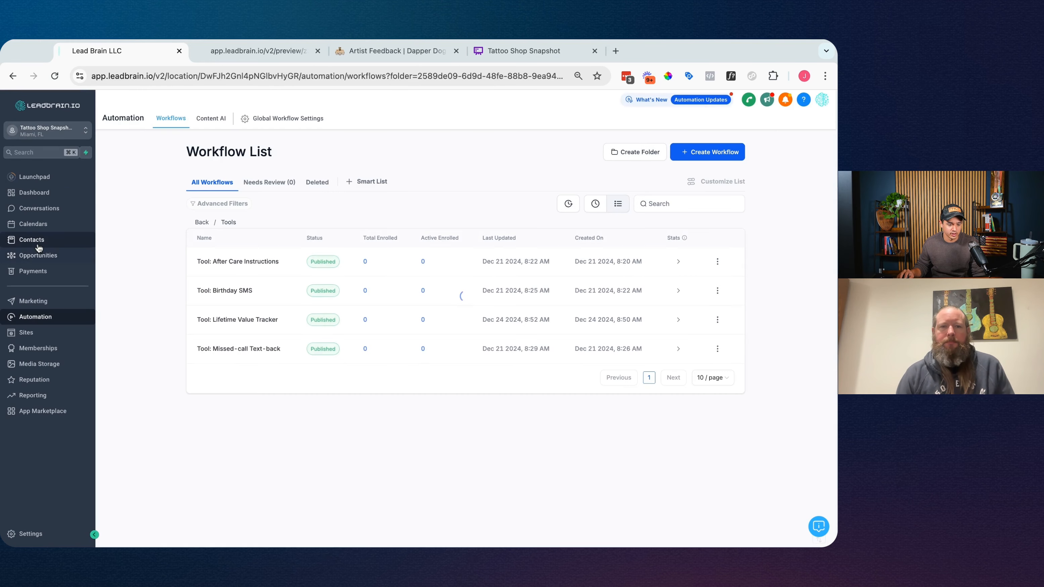
Open the contacts list and enable the Lifetime Value column
left_click(32, 240)
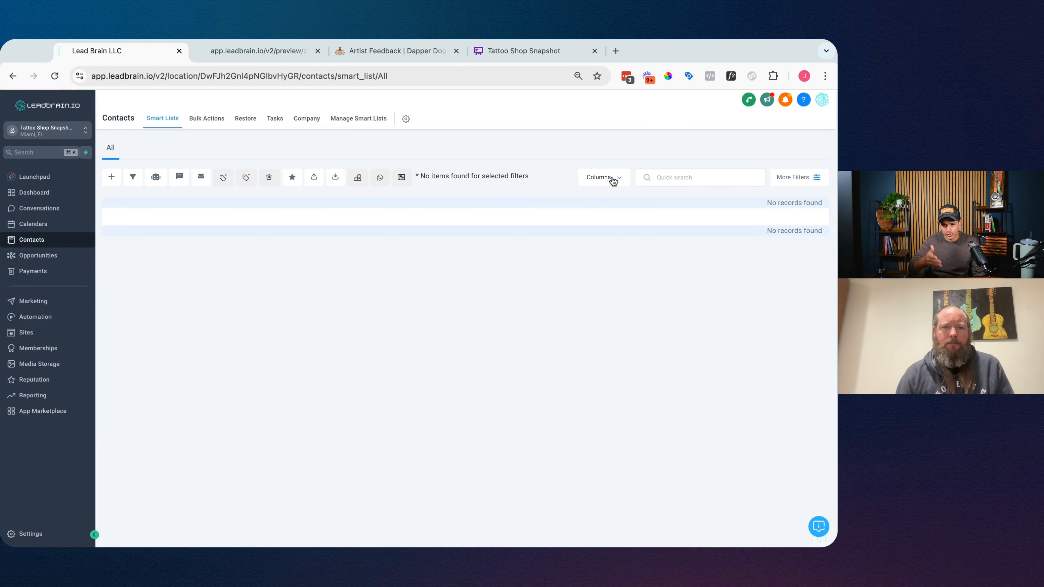
left_click(613, 181)
scroll(618, 324, "down", 6)
scroll(616, 329, "down", 3)
left_click(590, 330)
scroll(643, 295, "up", 9)
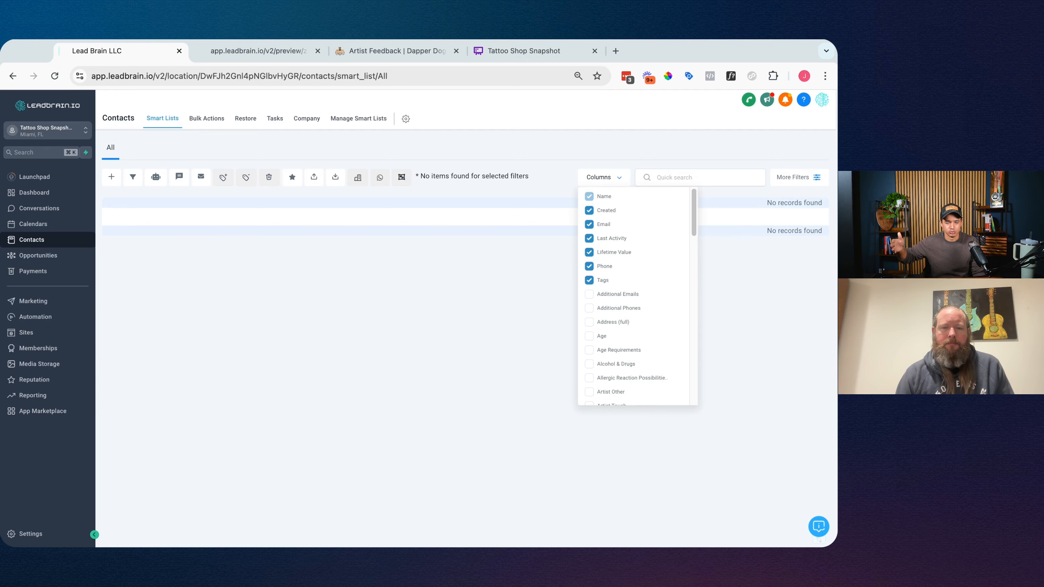
left_click(462, 277)
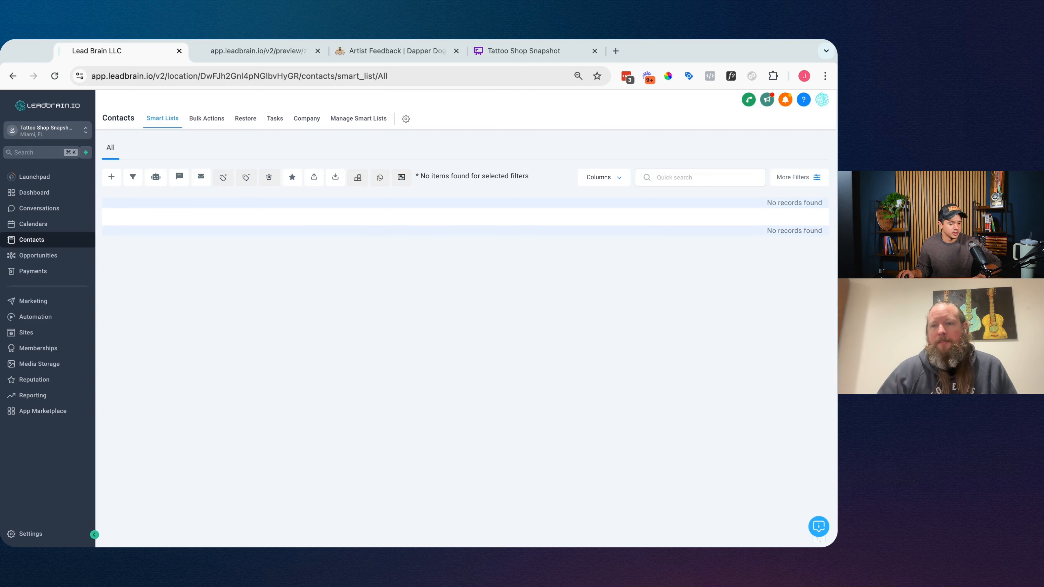
Create a new automation workflow from scratch in the Tools folder and name it "Tool: High Value Customer Coupon"
left_click(56, 323)
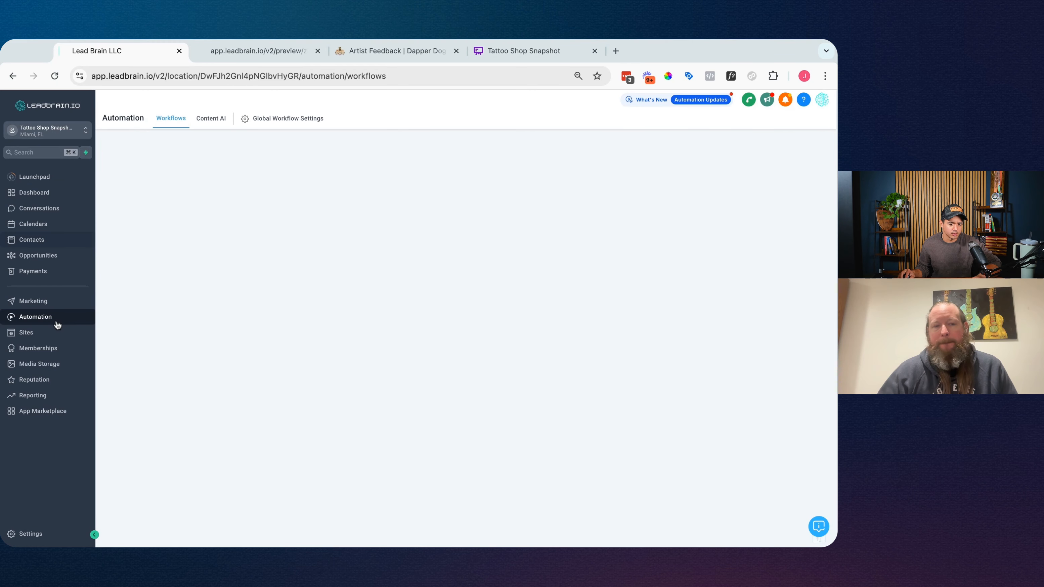
left_click(217, 290)
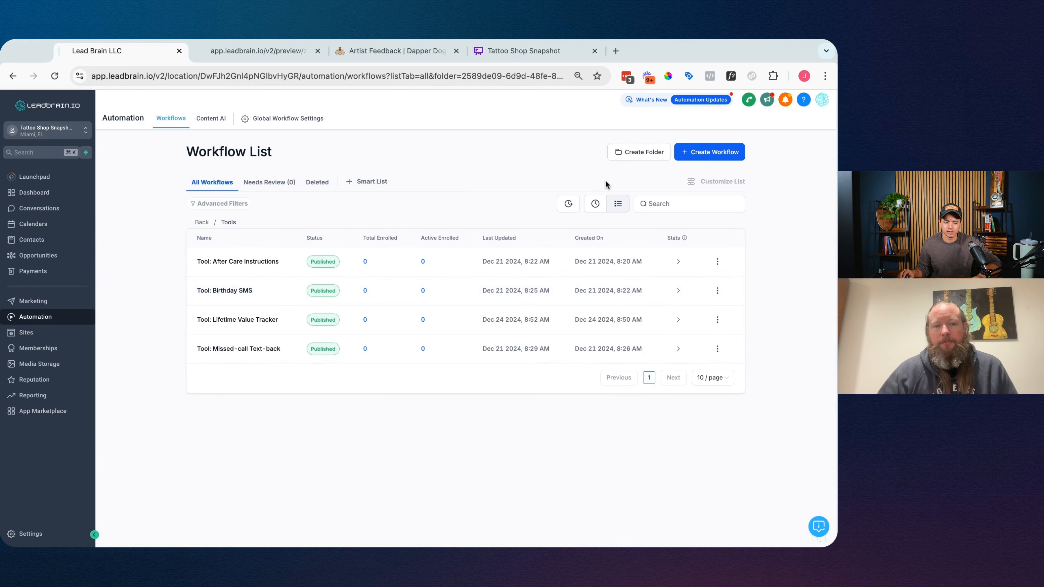
left_click(698, 160)
left_click(695, 189)
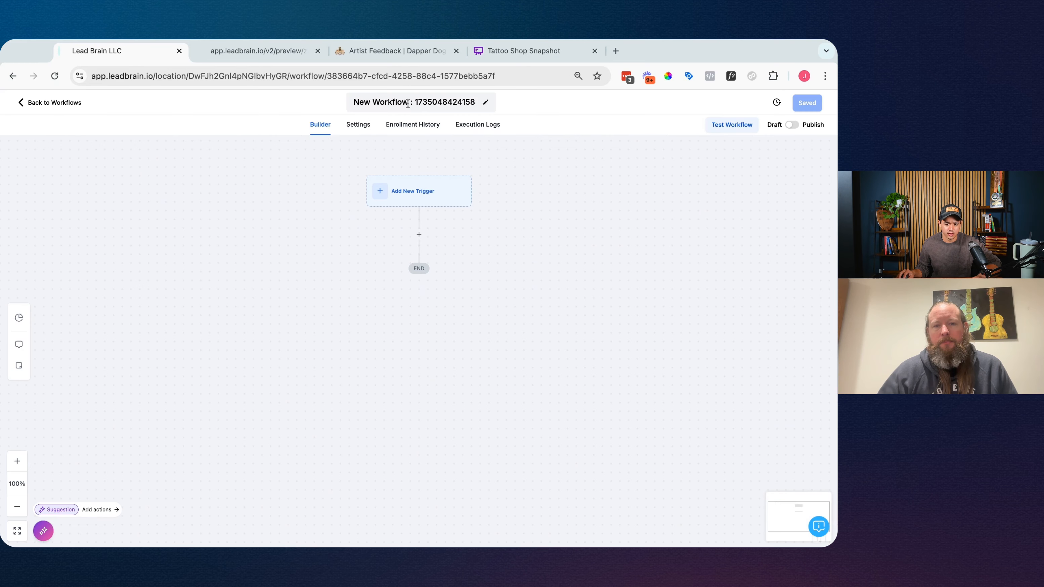
left_click(408, 103)
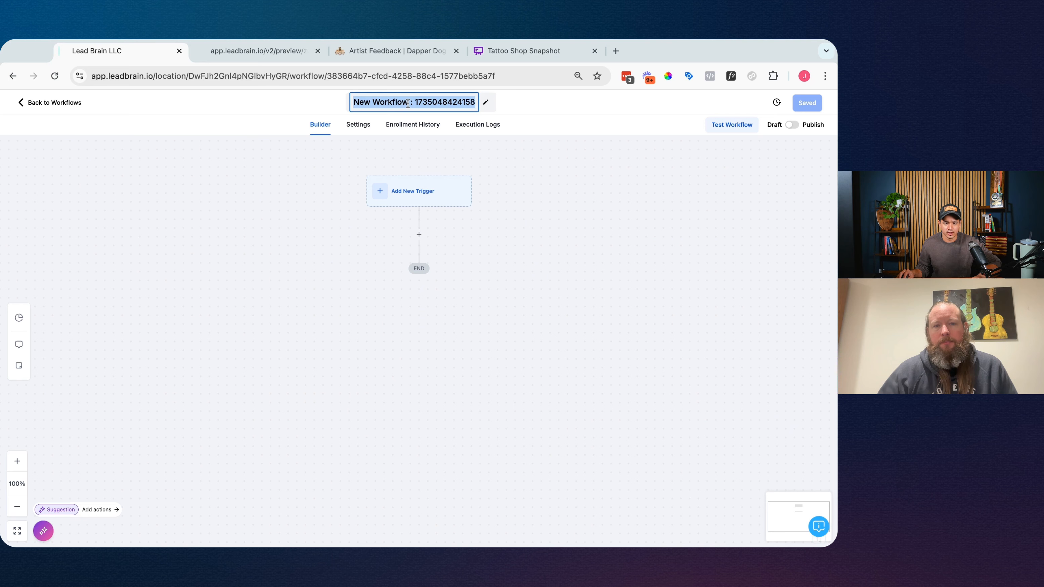
type("Tool: High Value Customer Coupon")
left_click(452, 174)
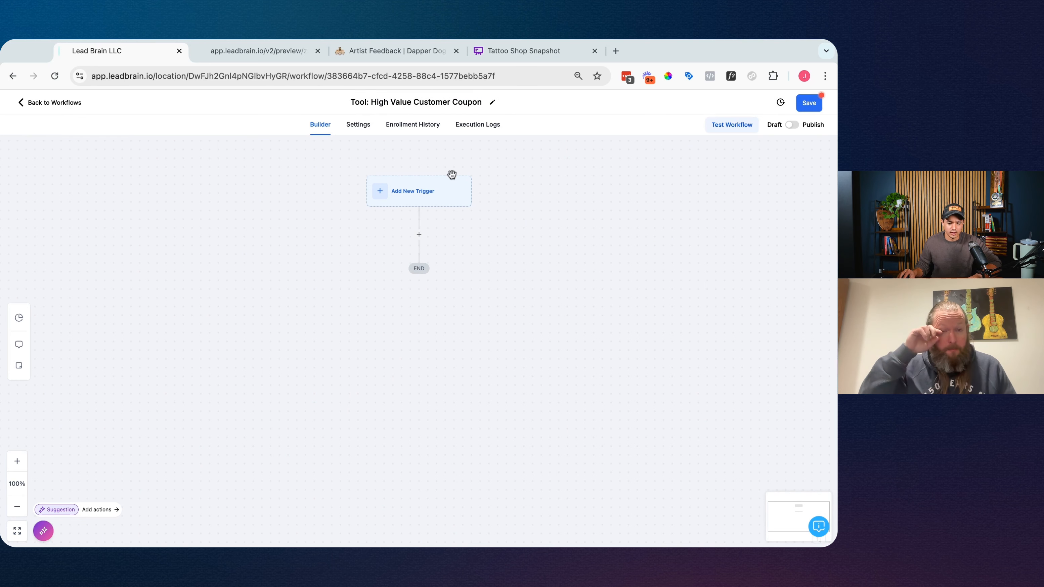
Add a Contact Changed trigger to the High Value Customer Coupon workflow
left_click(452, 182)
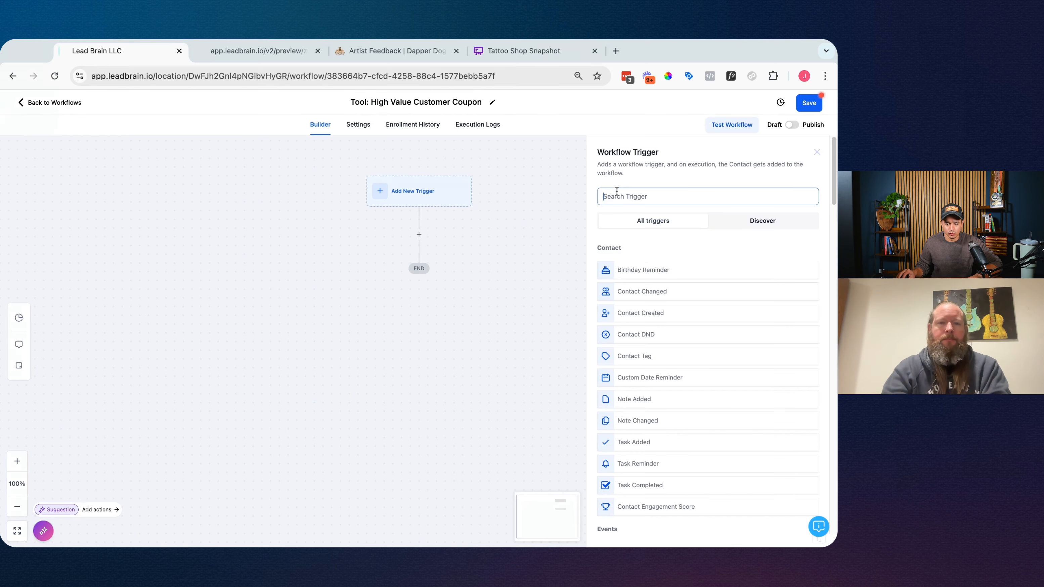
type("contact")
left_click(629, 268)
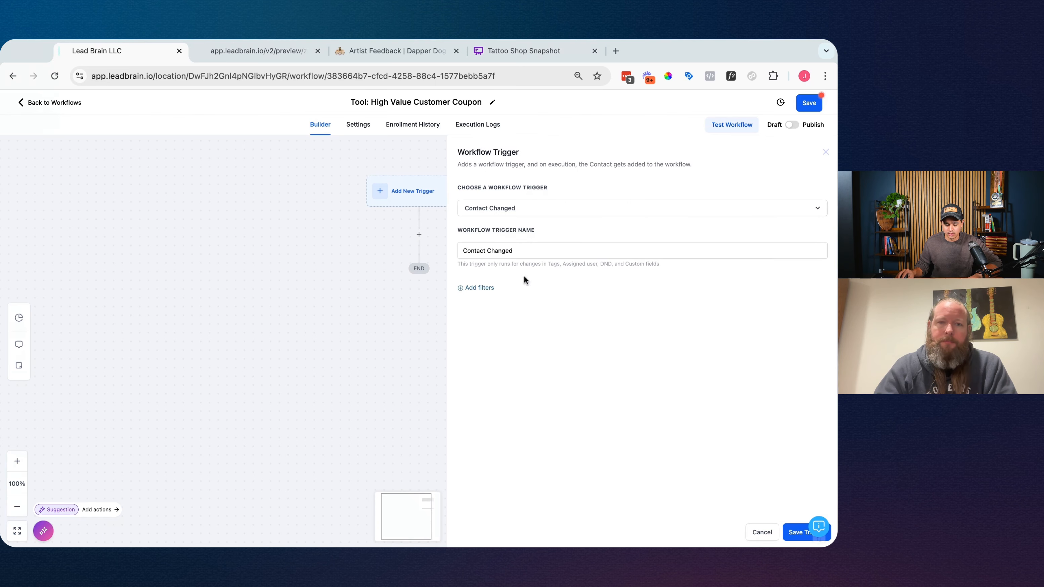
Add a trigger filter on the Lifetime Value custom field with an operator and save the trigger
left_click(493, 288)
left_click(491, 300)
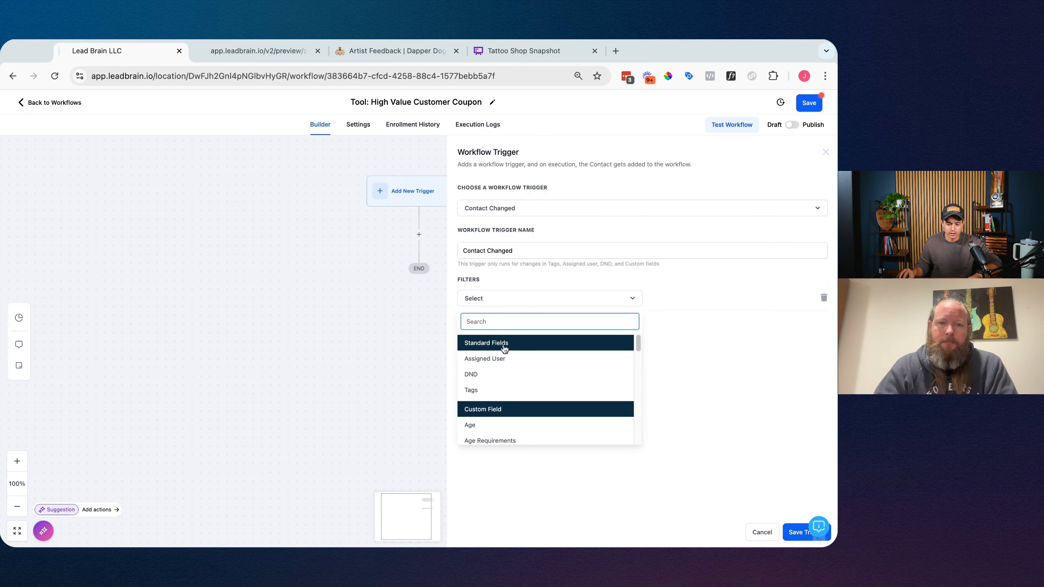
type("life")
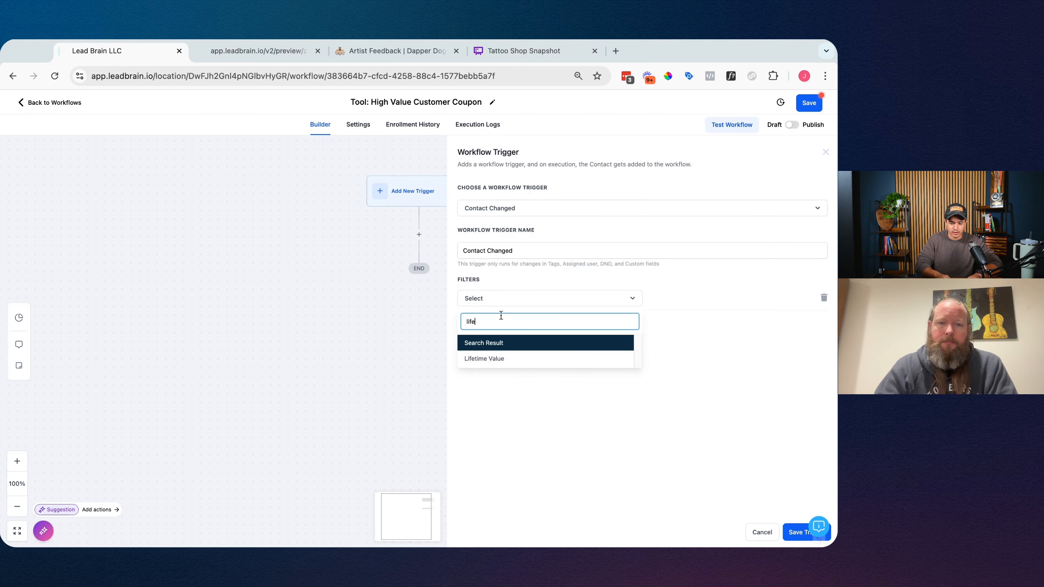
left_click(522, 363)
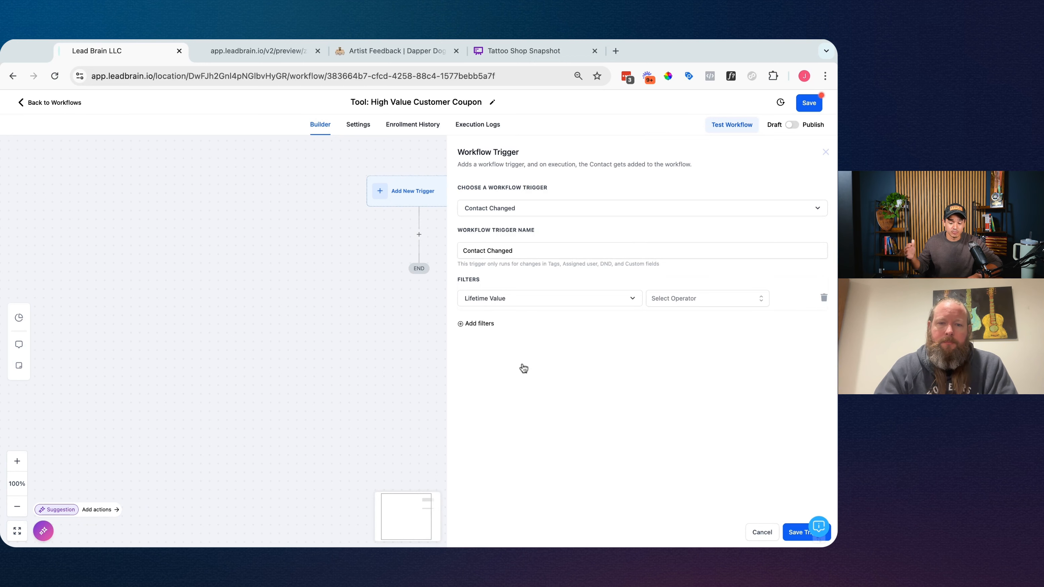
left_click(654, 303)
left_click(654, 316)
left_click(798, 539)
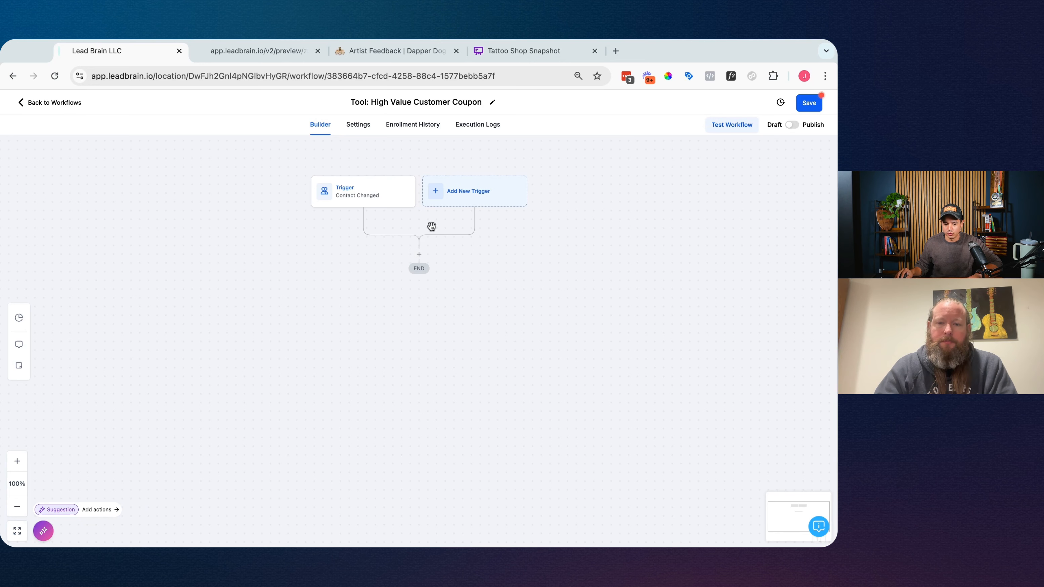
Add an If / Else action after the Contact Changed trigger
left_click(419, 251)
type("if")
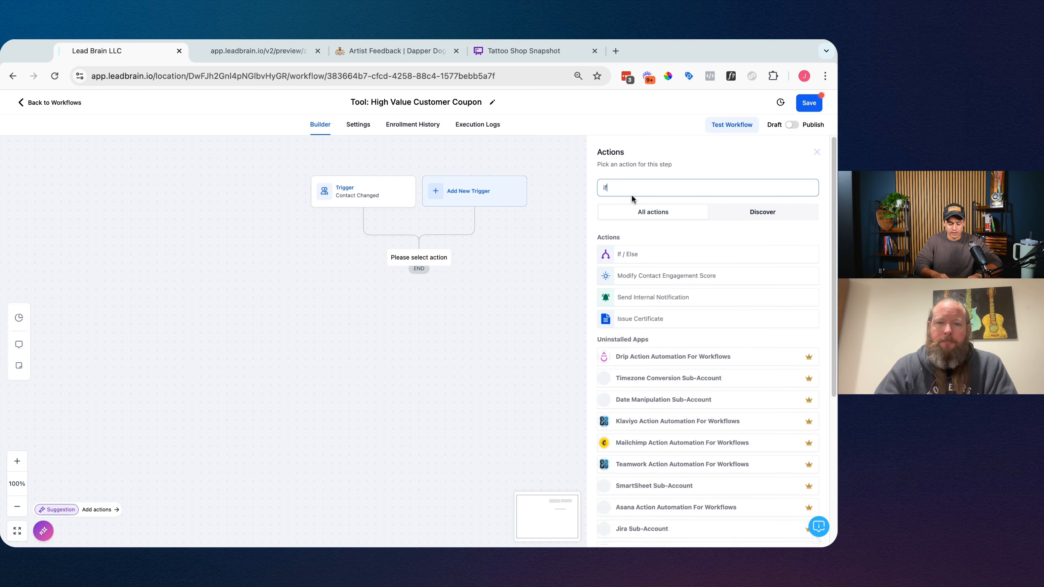
left_click(646, 253)
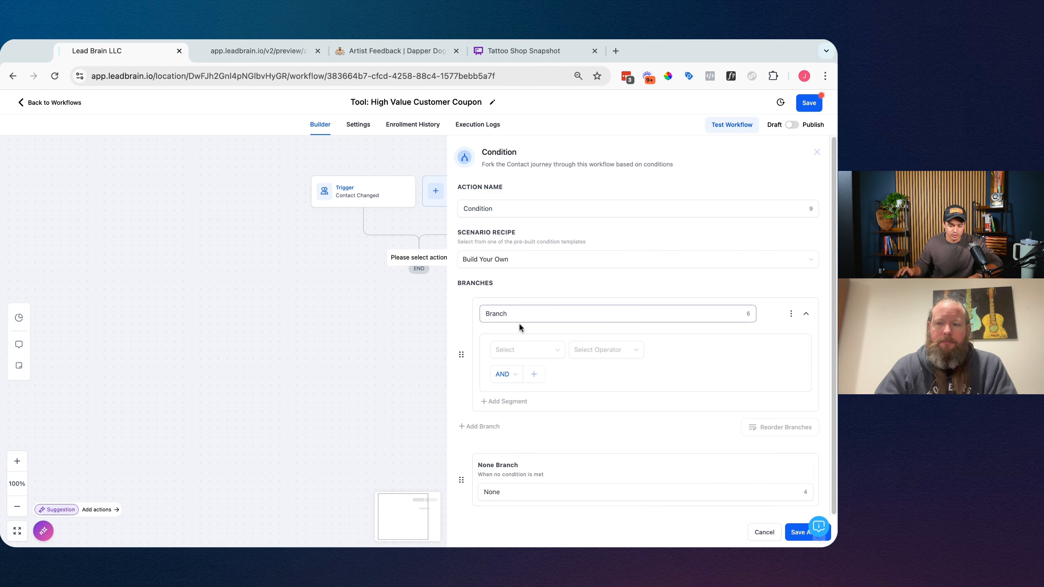
Set the branch condition to Lifetime Value "Greater than or Equal to" 5000
left_click(519, 352)
left_click(522, 366)
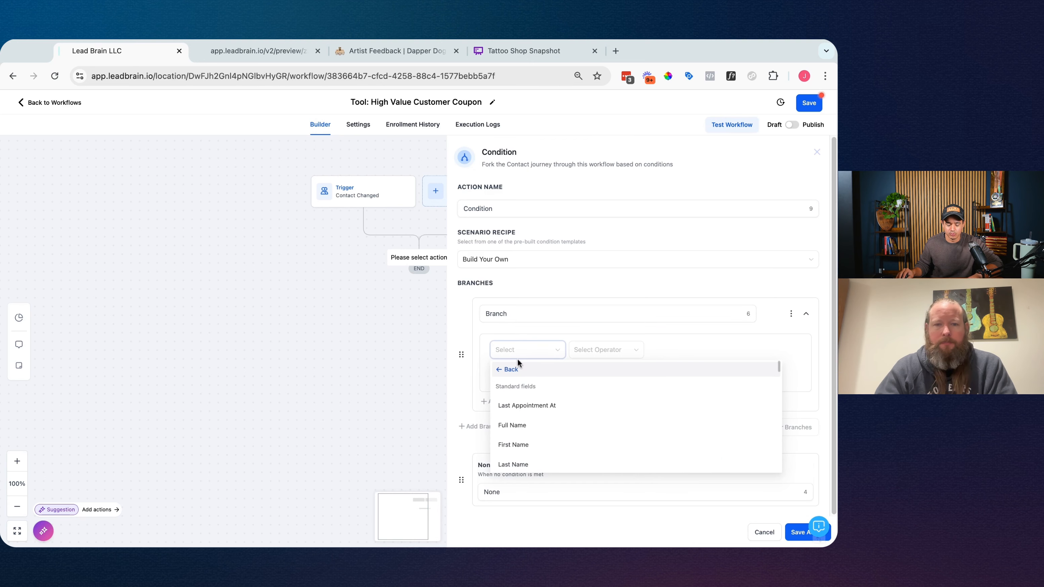
type("life")
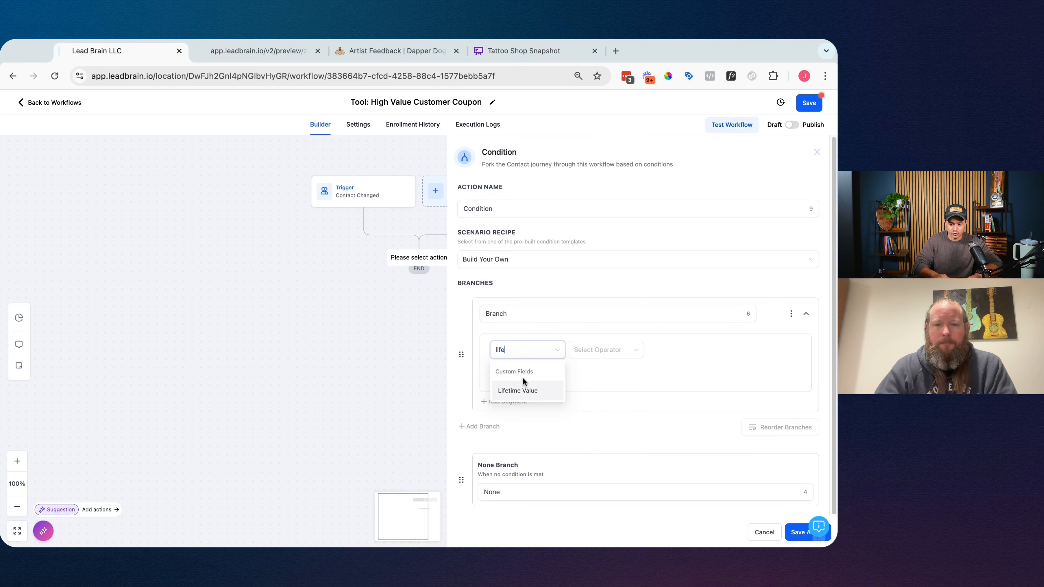
left_click(526, 392)
left_click(580, 358)
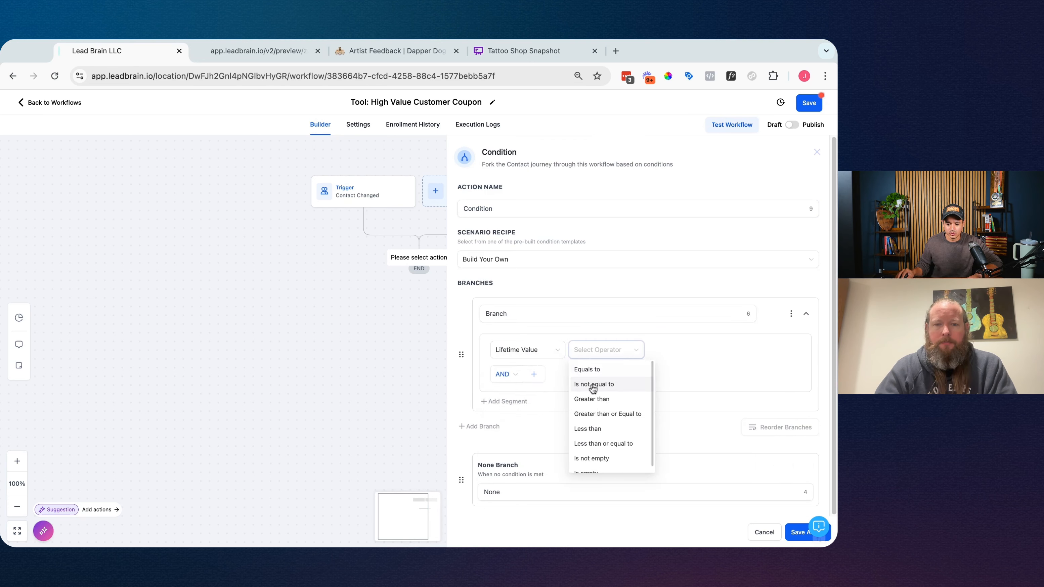
left_click(595, 414)
left_click(681, 350)
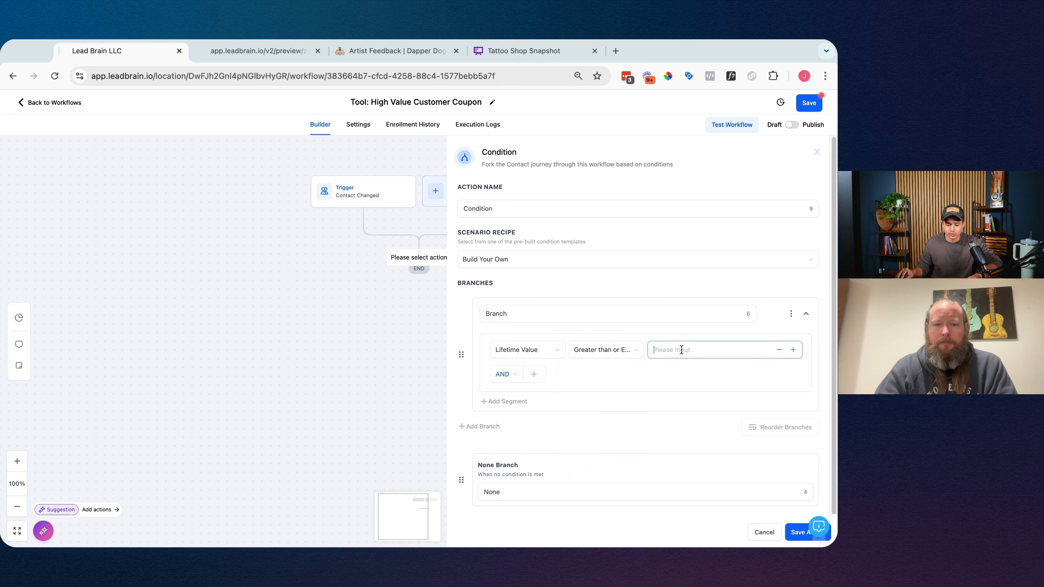
type("5000")
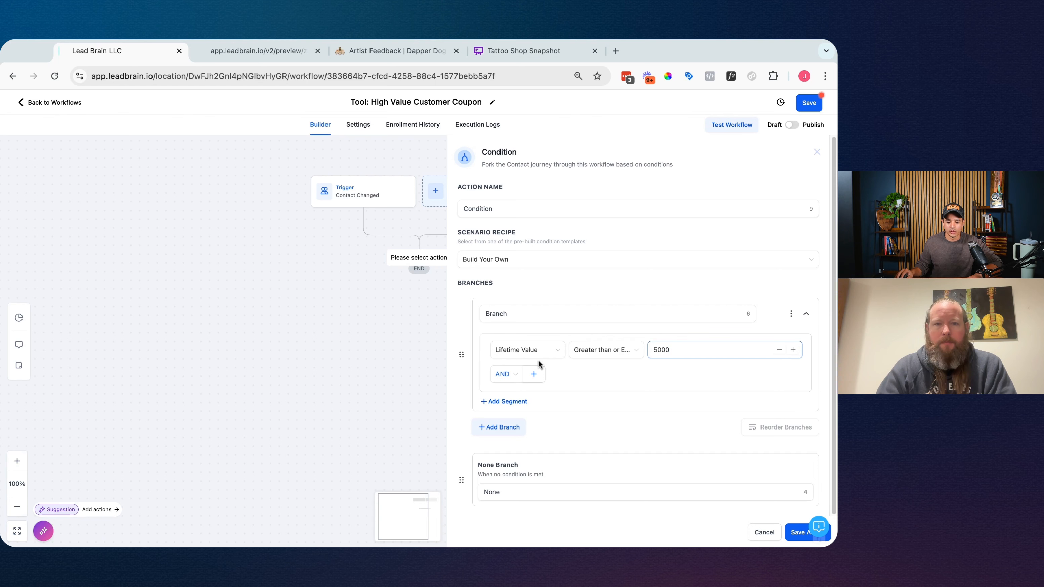
Save the Lifetime Value condition and rename its branch to "$5000 club"
left_click(788, 534)
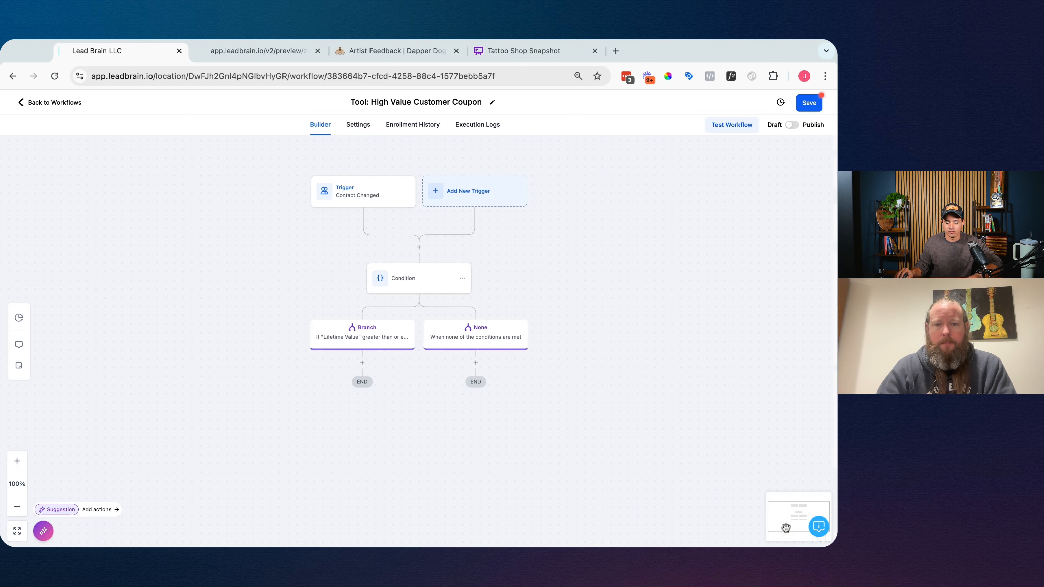
left_click(418, 290)
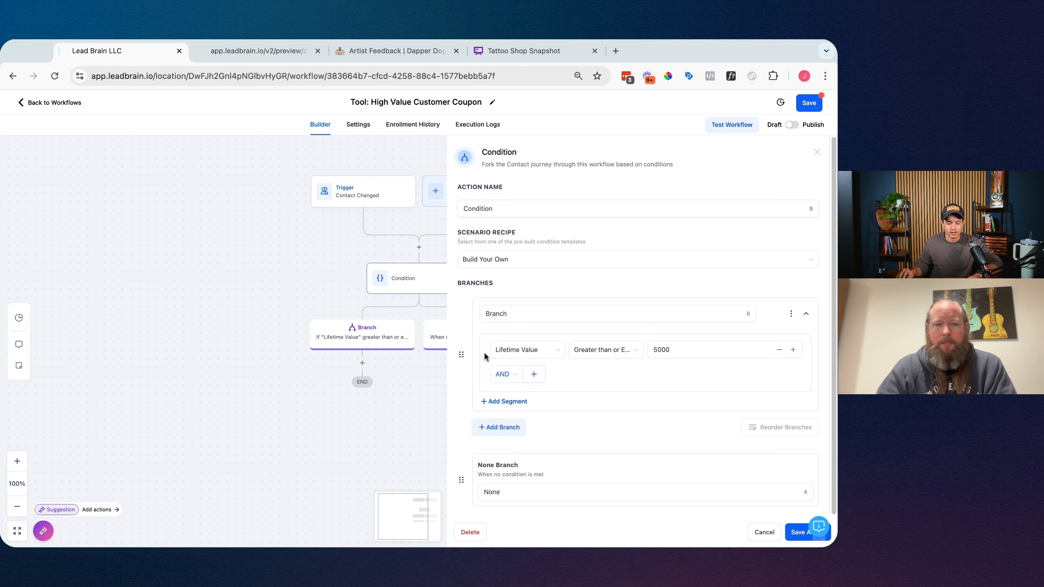
double_click(541, 318)
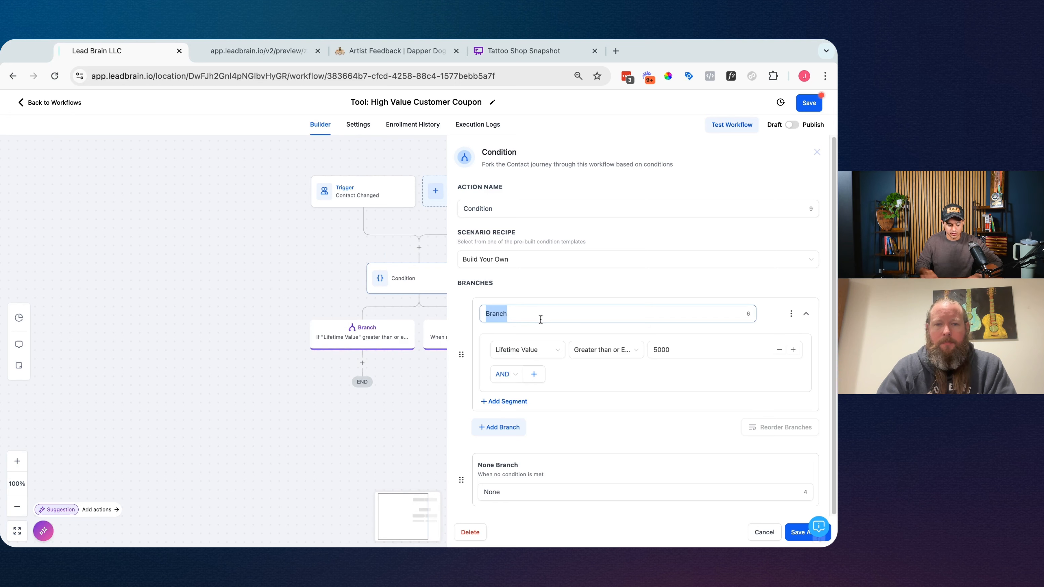
type("$5000 club")
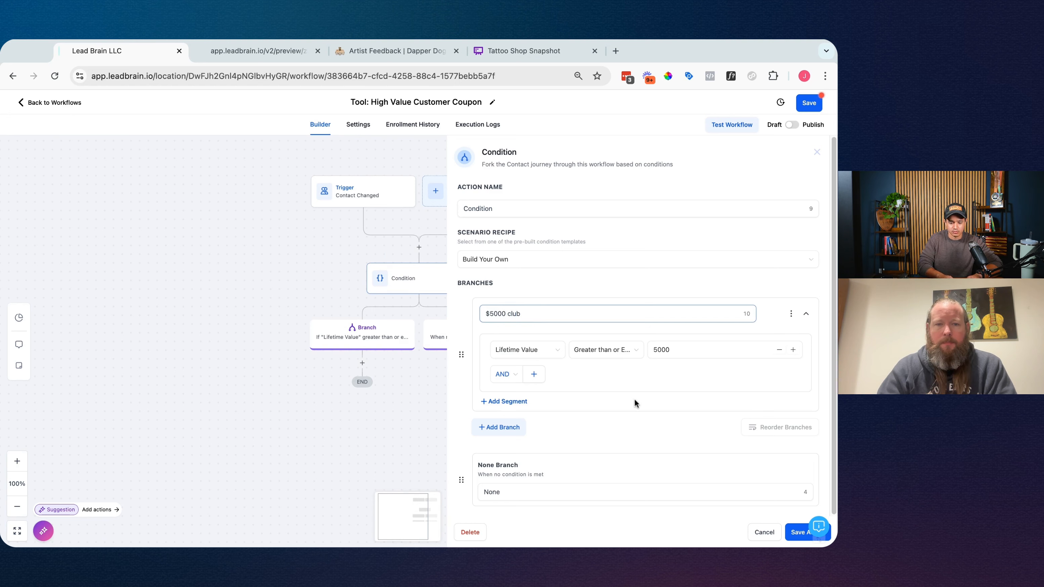
left_click(798, 532)
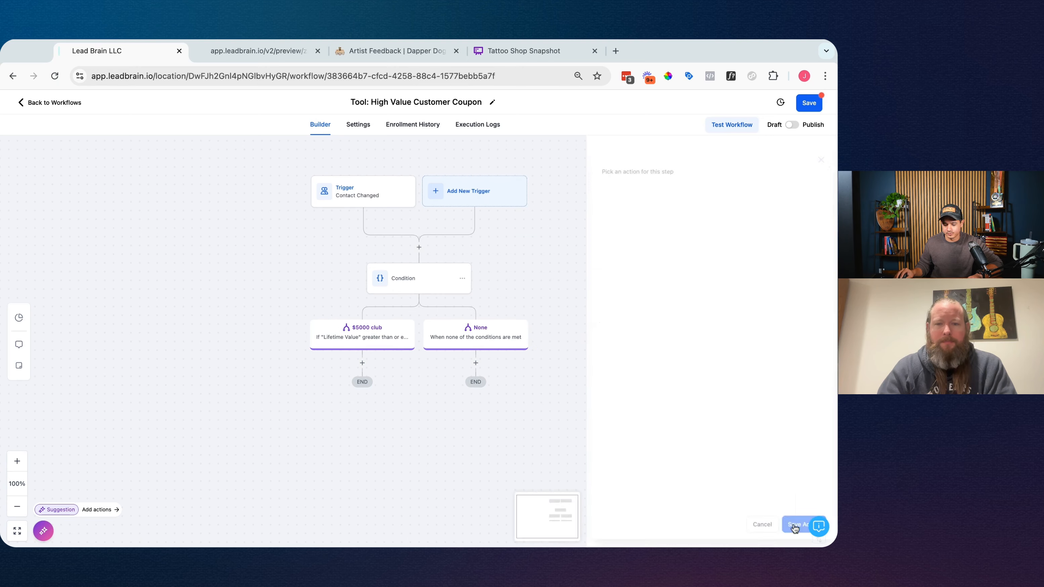
left_click(362, 363)
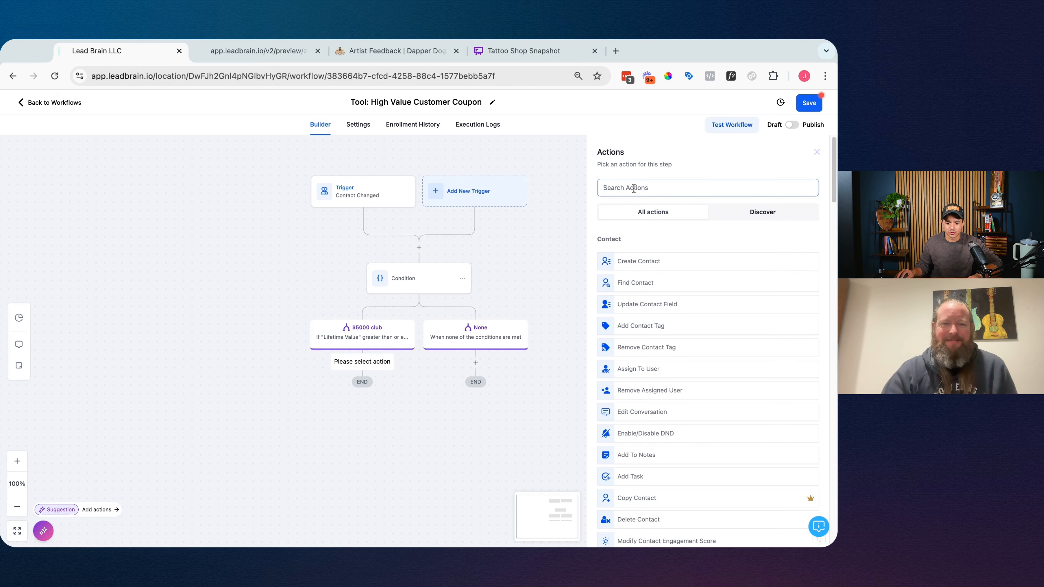
type("mail")
left_click(640, 255)
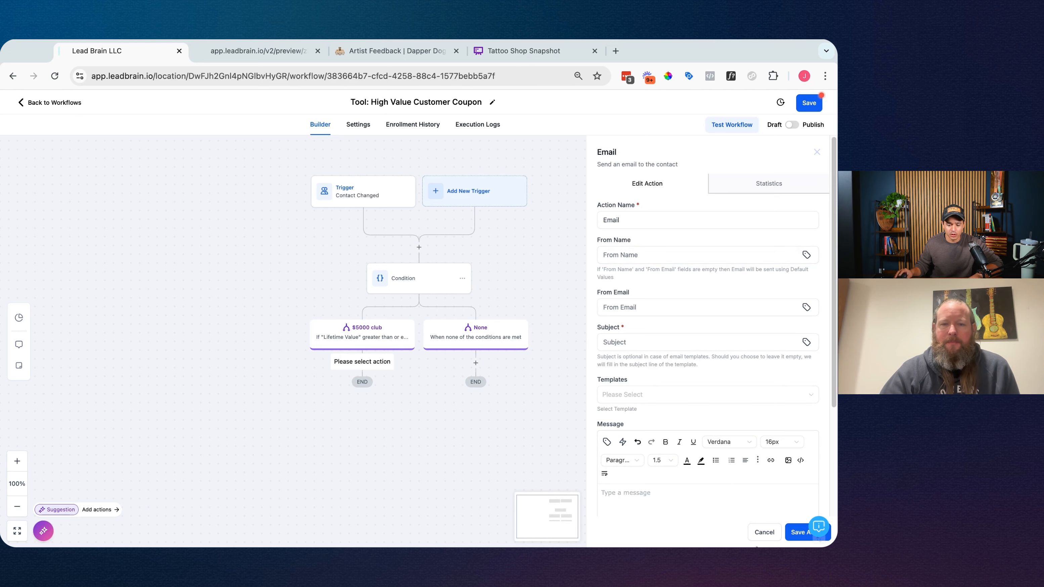
left_click(764, 535)
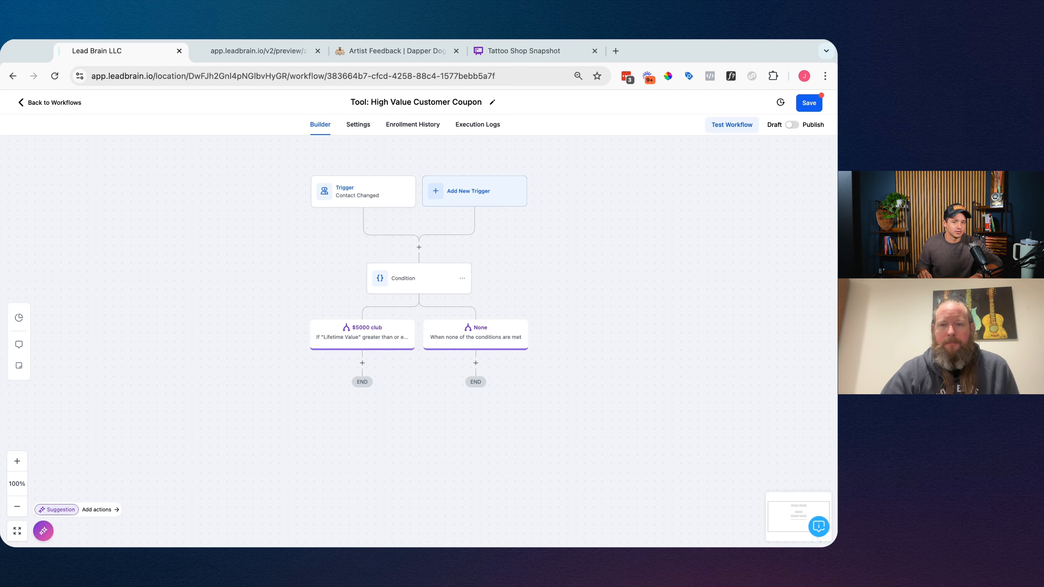
left_click(78, 103)
left_click(491, 345)
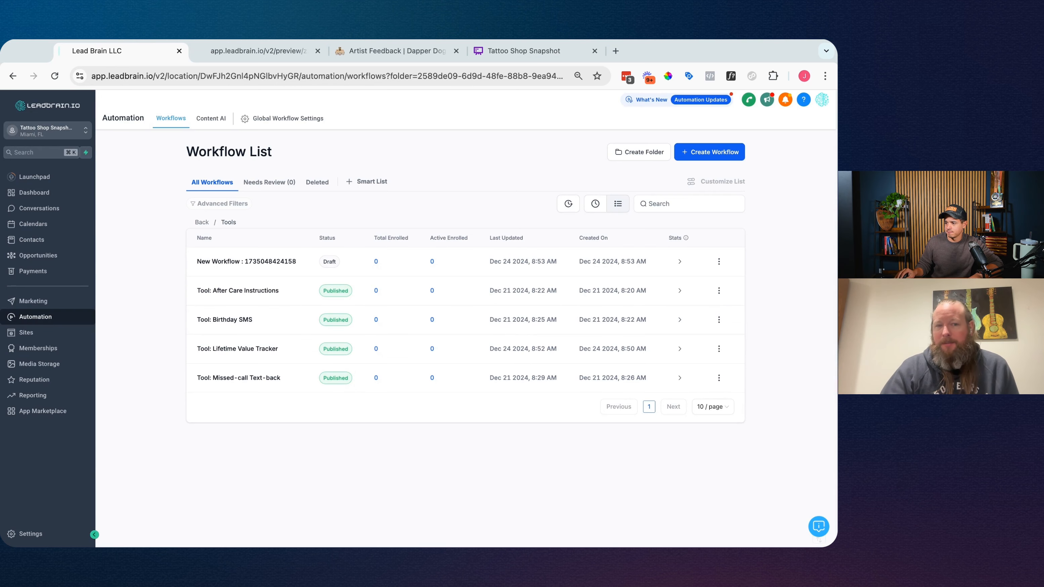
left_click(718, 263)
left_click(720, 243)
left_click(512, 369)
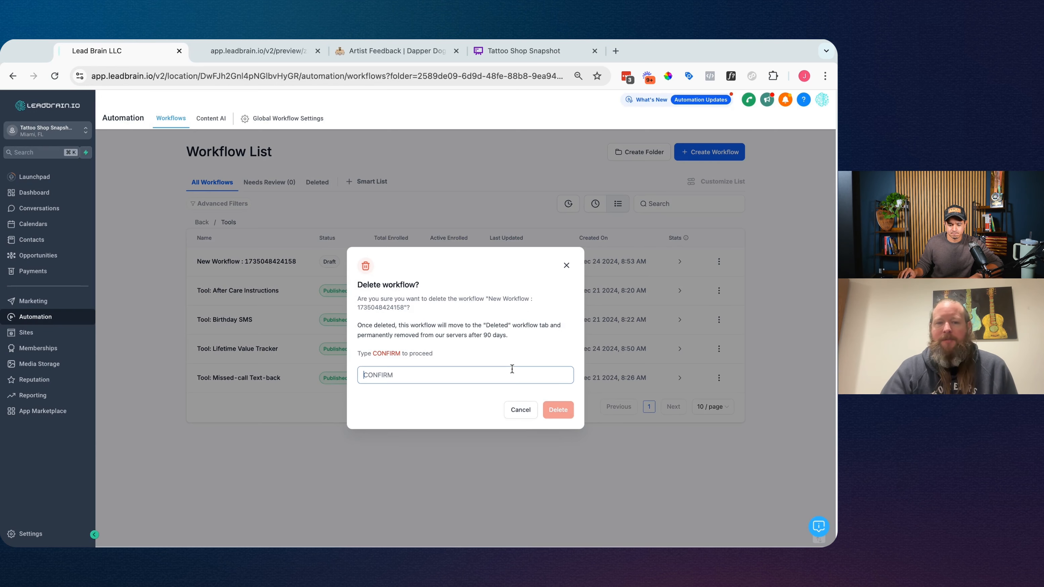